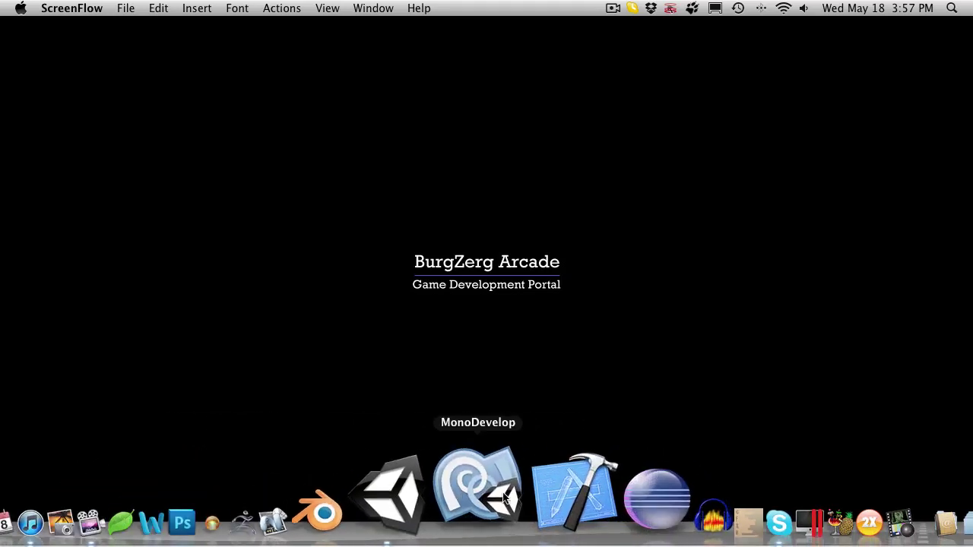
Step: Switch to Unity and look through the particle components that can be added to an object
left_click(464, 490)
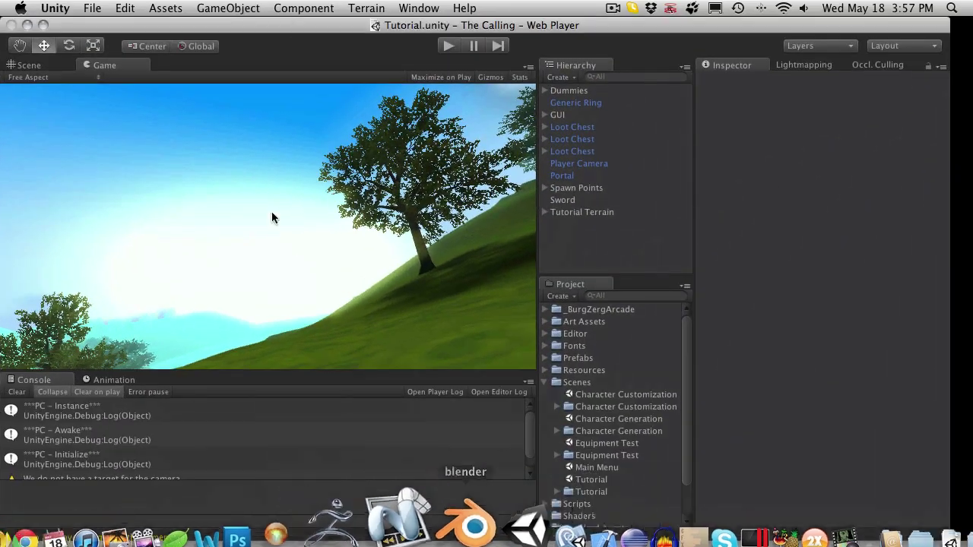
left_click(307, 7)
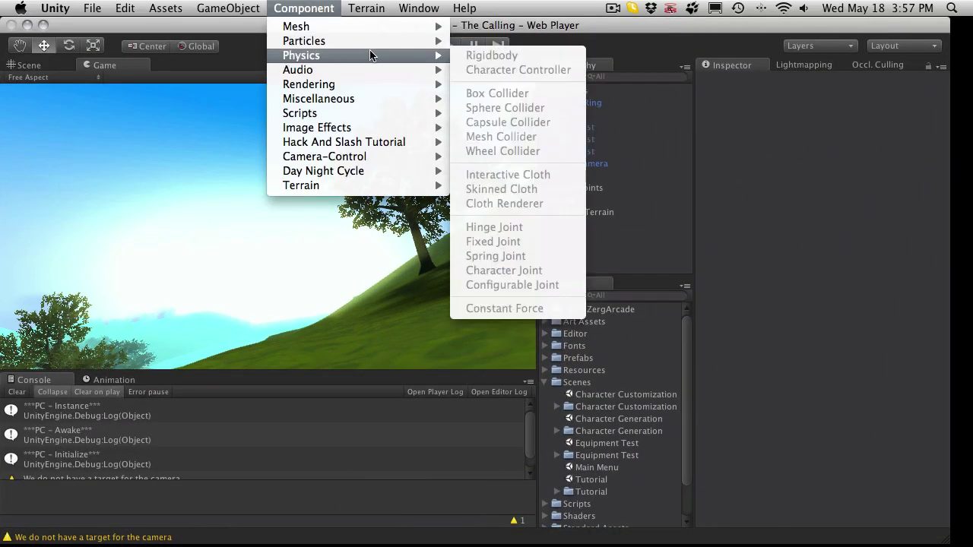
mouse_move(343, 61)
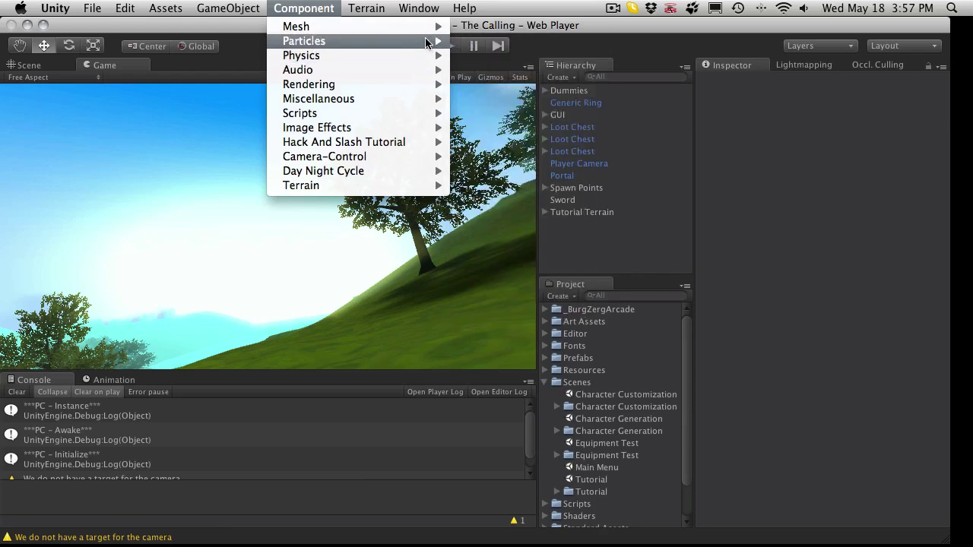
mouse_move(429, 42)
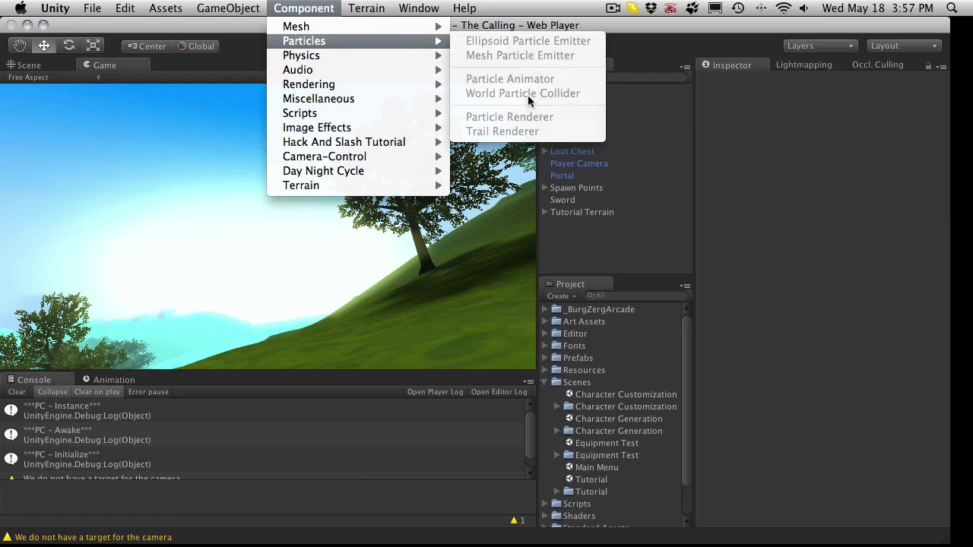
left_click(668, 60)
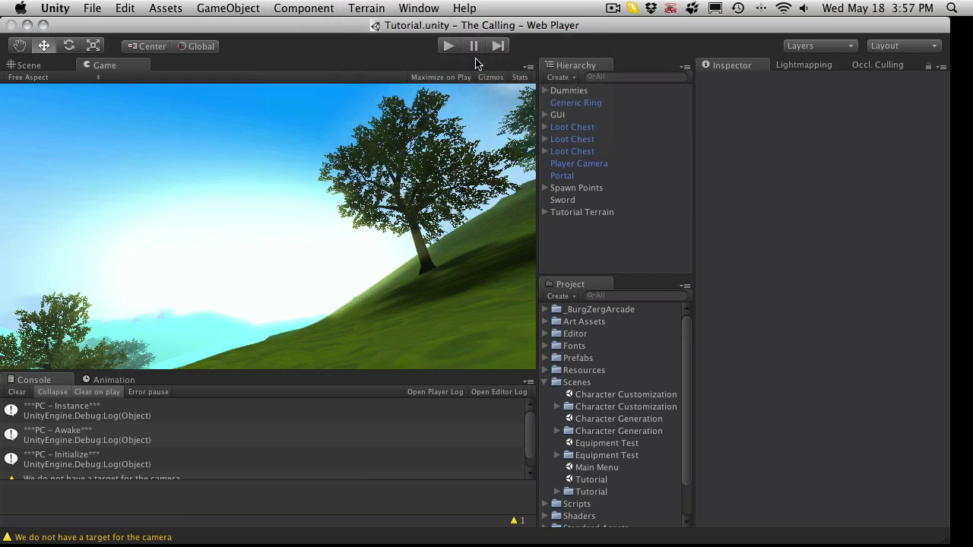
Step: Create a particle system in the scene and select it
left_click(53, 65)
left_click(215, 6)
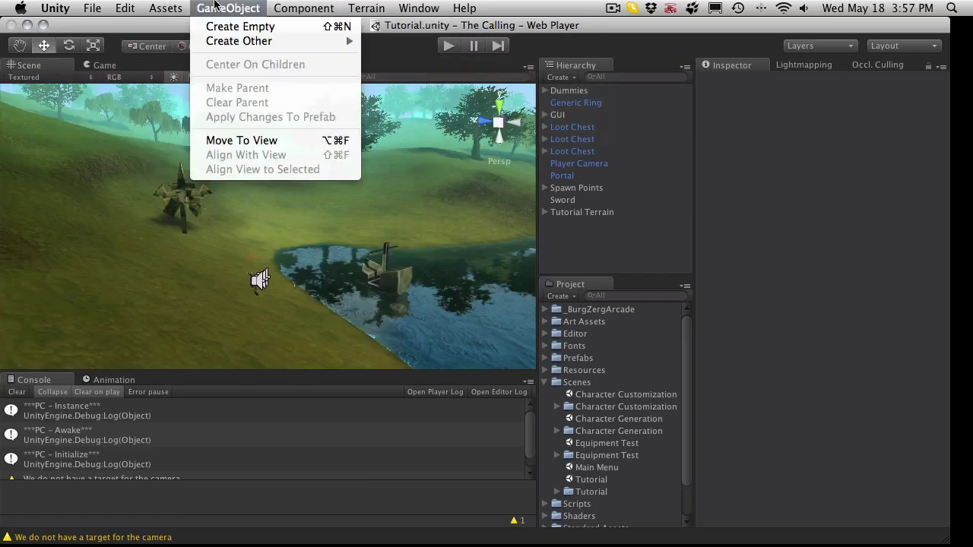
mouse_move(335, 41)
left_click(427, 44)
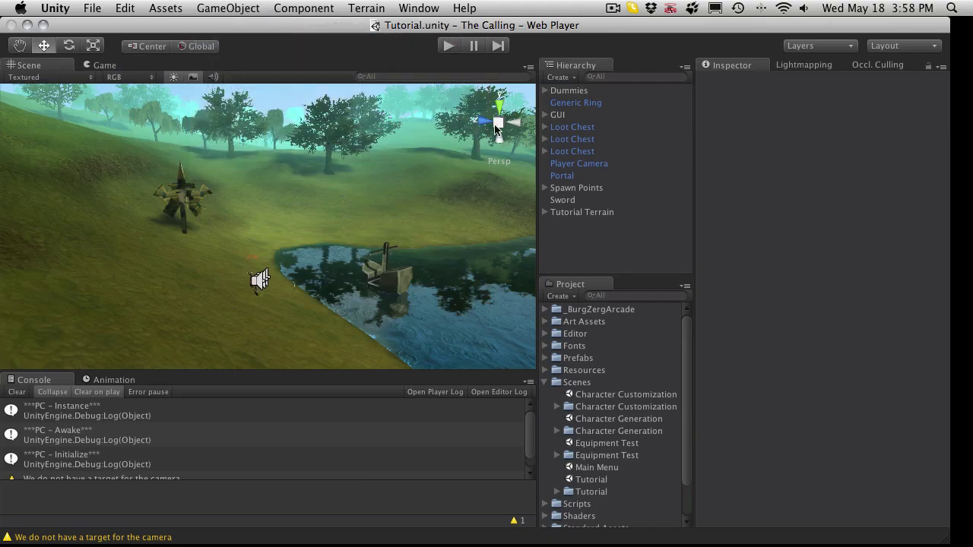
left_click(559, 257)
left_click(576, 164)
scroll(339, 248, "up", 5)
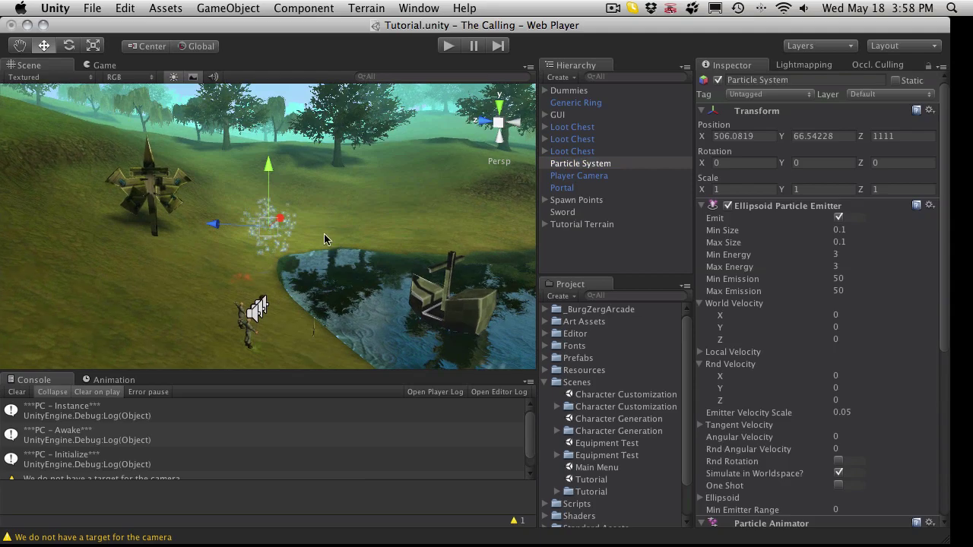
Step: Lower the particle system towards the ground by setting its Y position to 60
left_click_drag(304, 237, 302, 278, "alt")
left_click_drag(270, 168, 210, 257)
left_click(836, 137)
double_click(837, 136)
type("60")
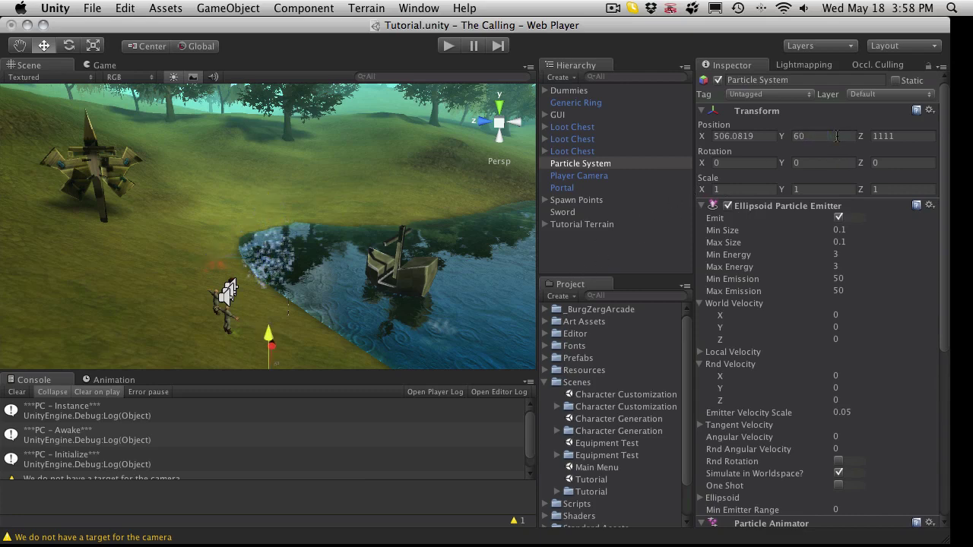
left_click(639, 253)
left_click(582, 163)
key("f")
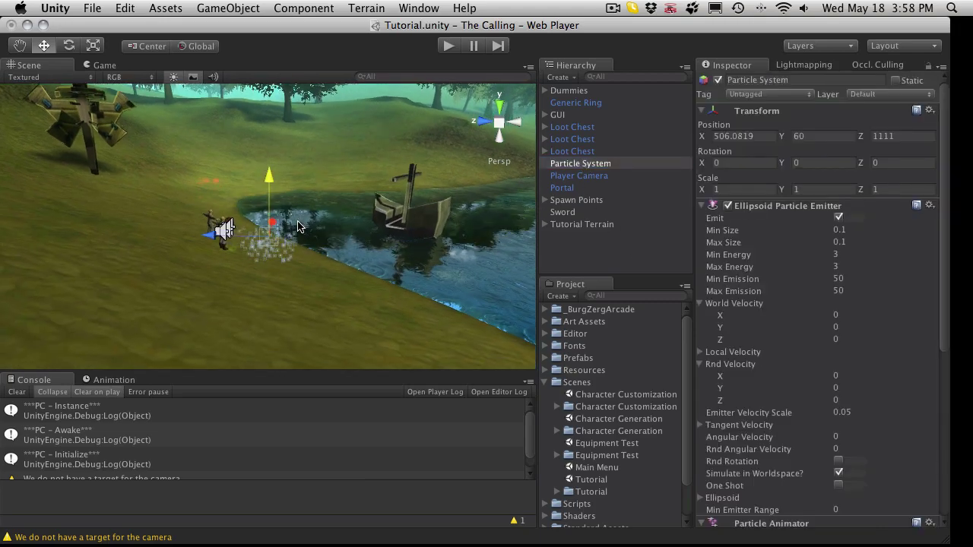
Step: Adjust the particle system's height along the vertical axis to a Y position of about 61.73
left_click_drag(358, 256, 188, 194, "alt")
left_click_drag(271, 168, 282, 118)
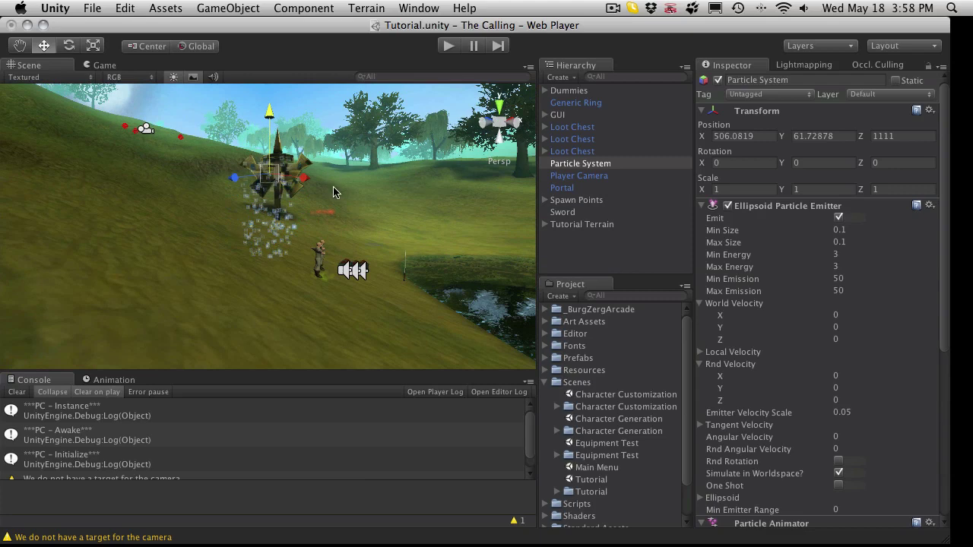
left_click_drag(275, 219, 251, 204, "alt")
Step: Collapse the Ellipsoid Particle Emitter and Particle Animator settings and add a World Particle Collider component to the particle system
left_click(701, 206)
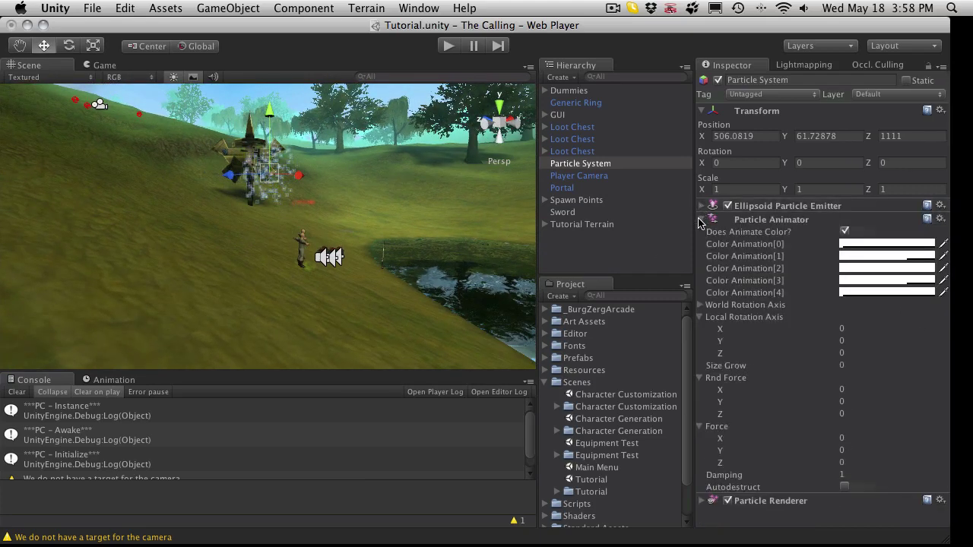
left_click(701, 219)
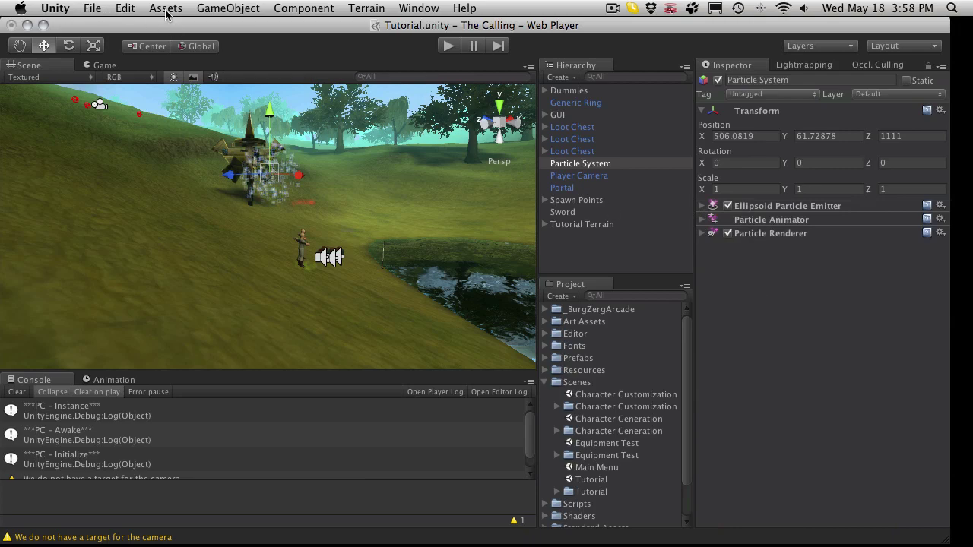
left_click(303, 8)
mouse_move(344, 42)
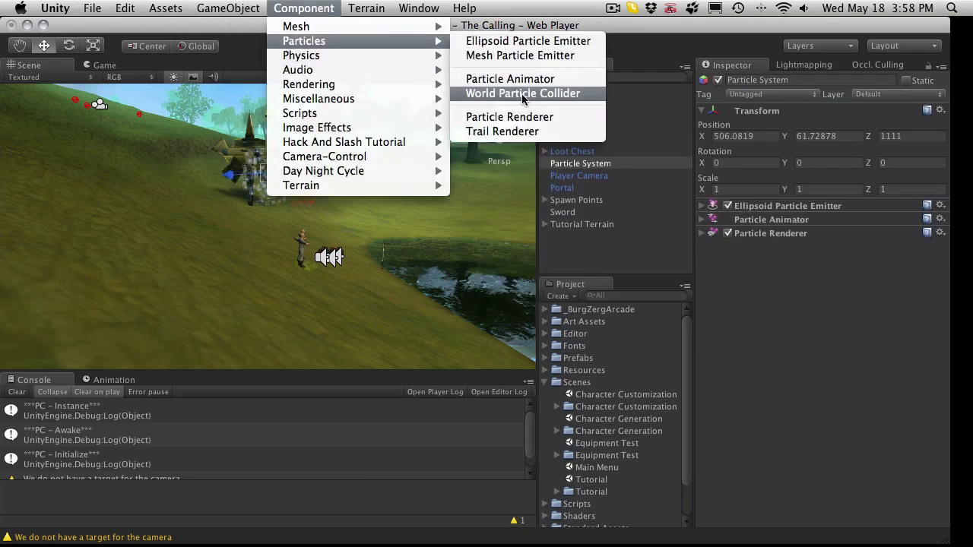
left_click(503, 94)
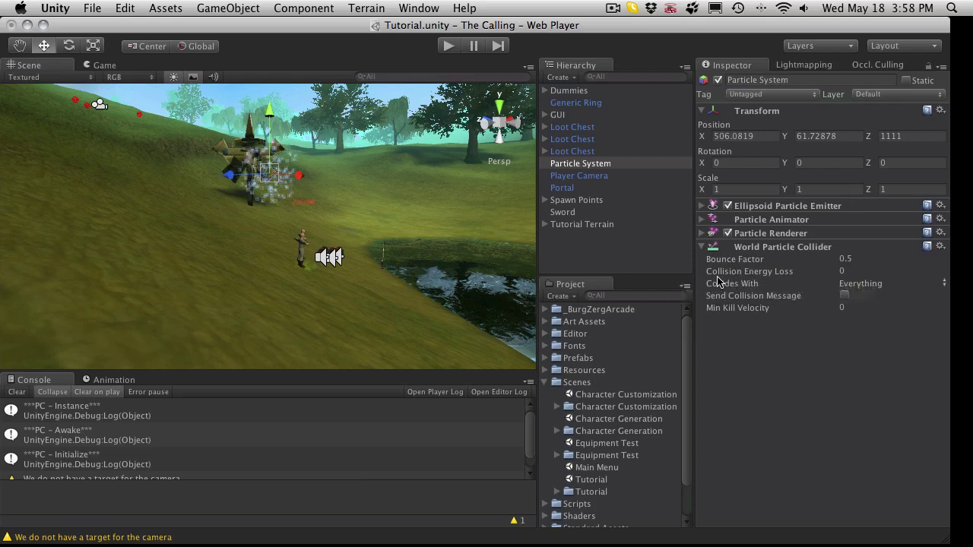
Step: Review the World Particle Collider's settings and the layer choices offered for Collides With
mouse_move(743, 277)
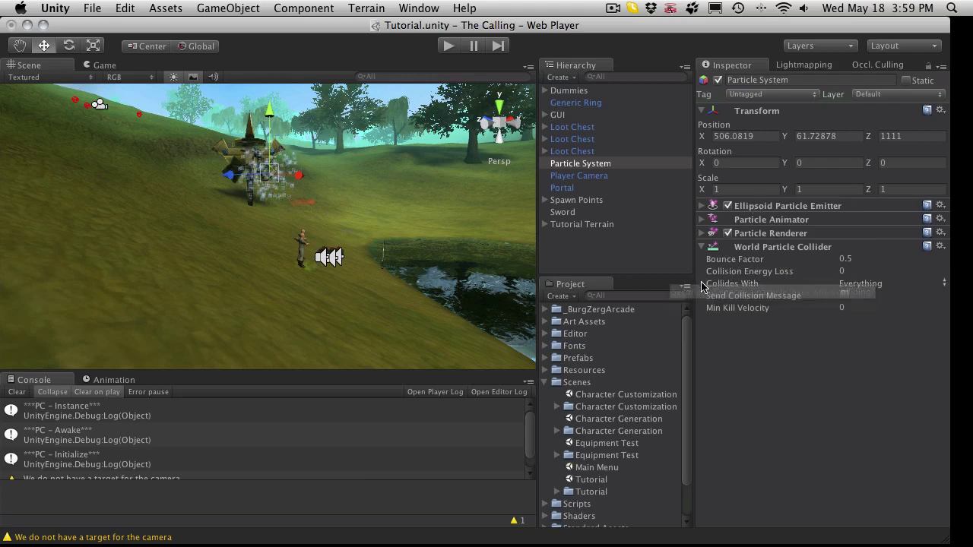
left_click(882, 284)
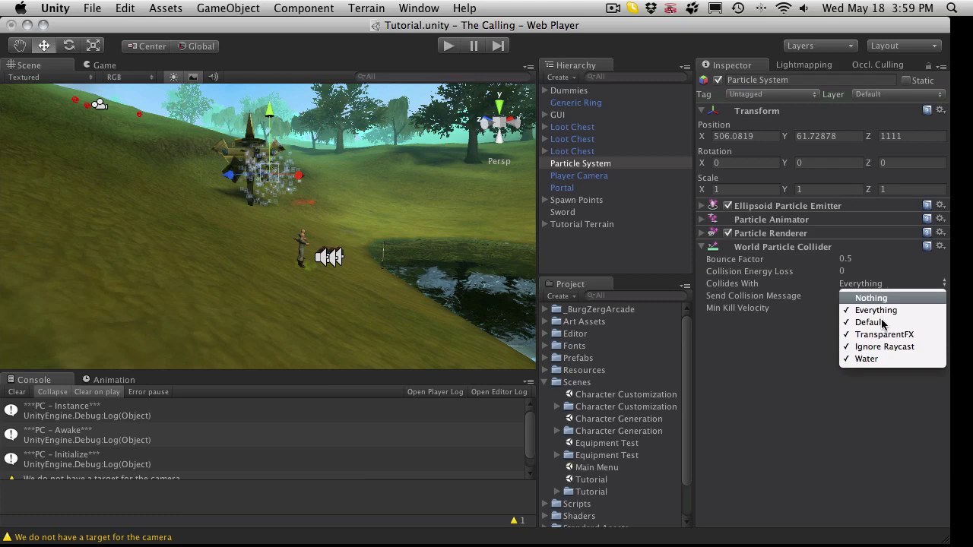
left_click(755, 408)
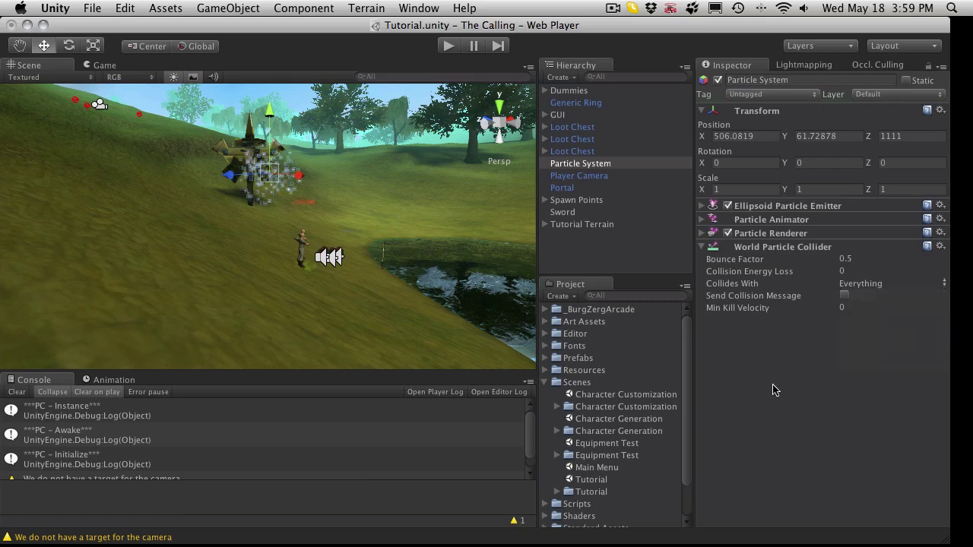
Step: Open the Tag Manager from the particle system's layer options and examine the built-in and user layers
left_click(890, 95)
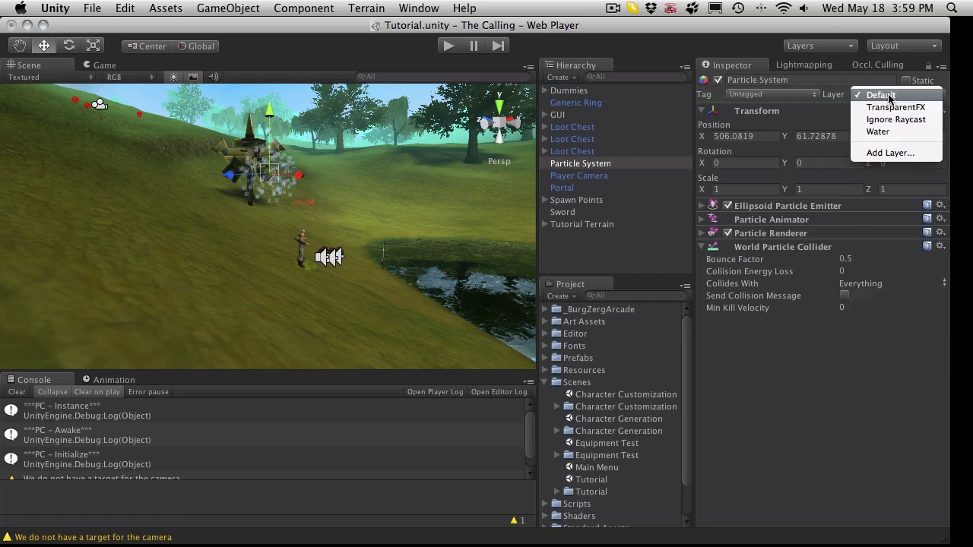
left_click(887, 154)
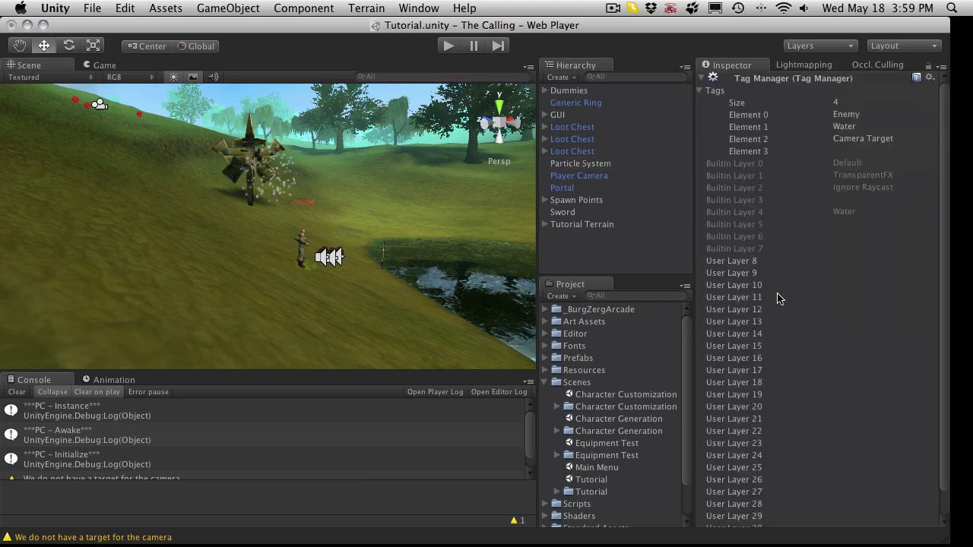
scroll(779, 300, "down", 1)
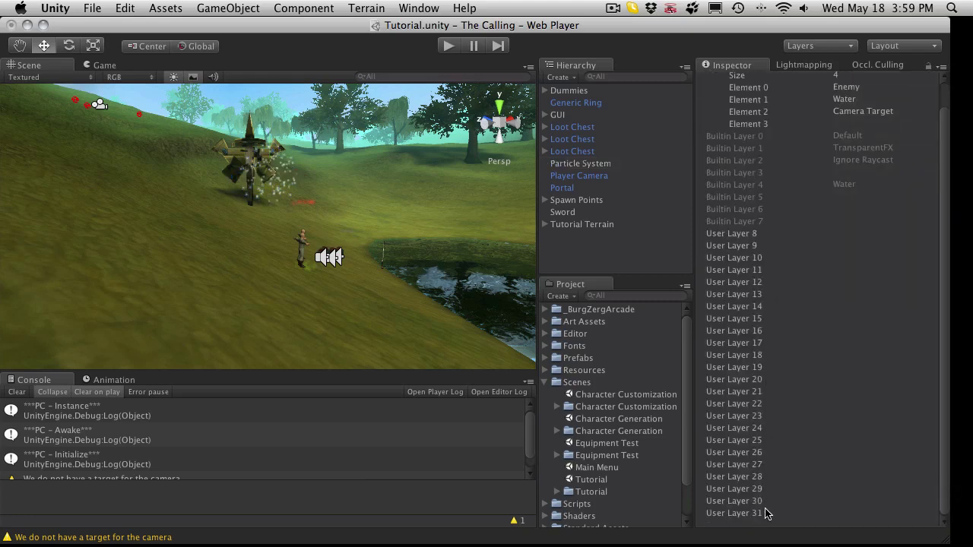
scroll(786, 464, "up", 1)
scroll(808, 239, "down", 1)
left_click(790, 234)
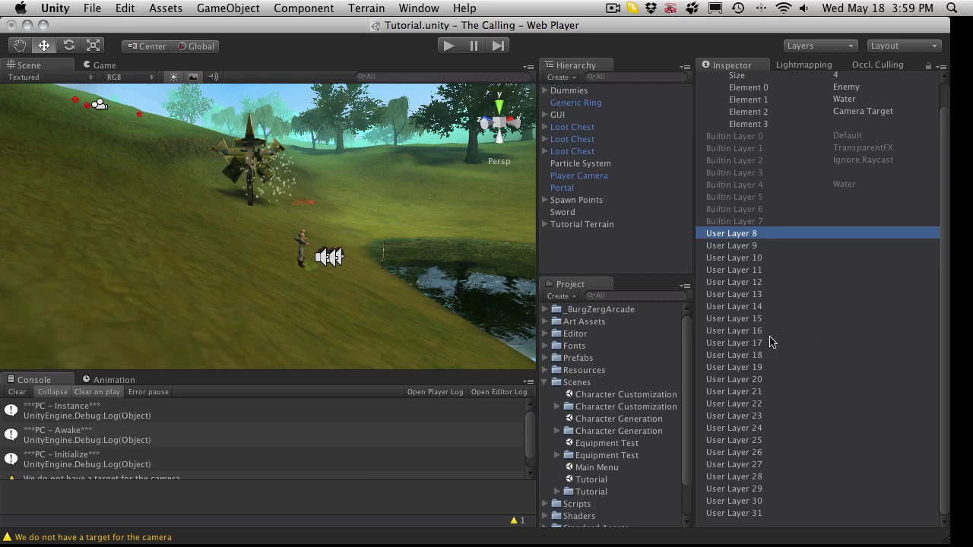
scroll(771, 342, "up", 2)
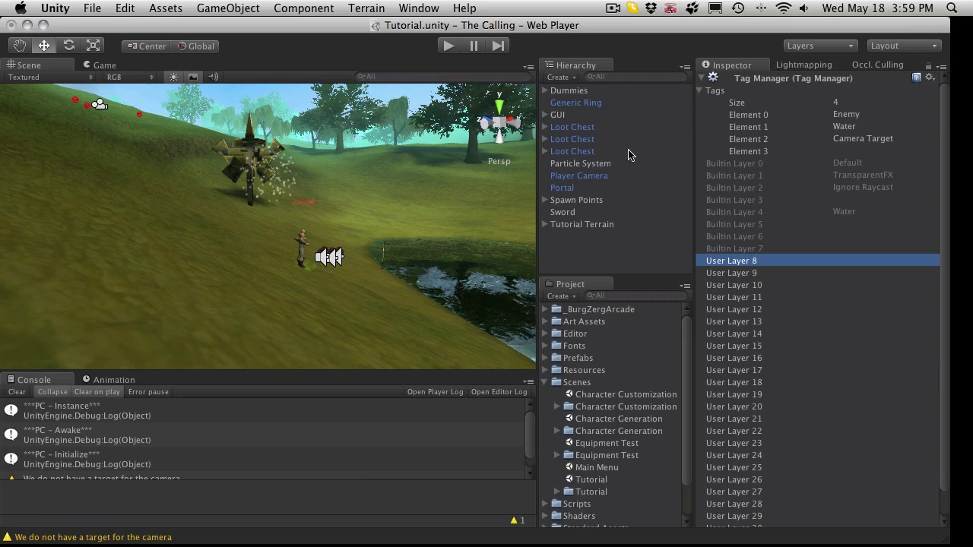
Step: Return to the particle system and review the collider's Send Collision Message and Min Kill Velocity settings
left_click(609, 164)
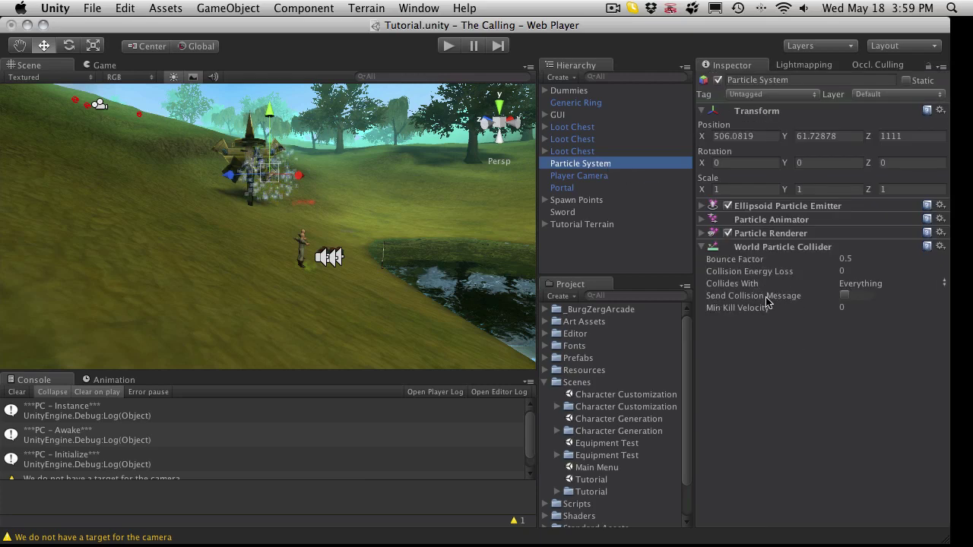
mouse_move(803, 301)
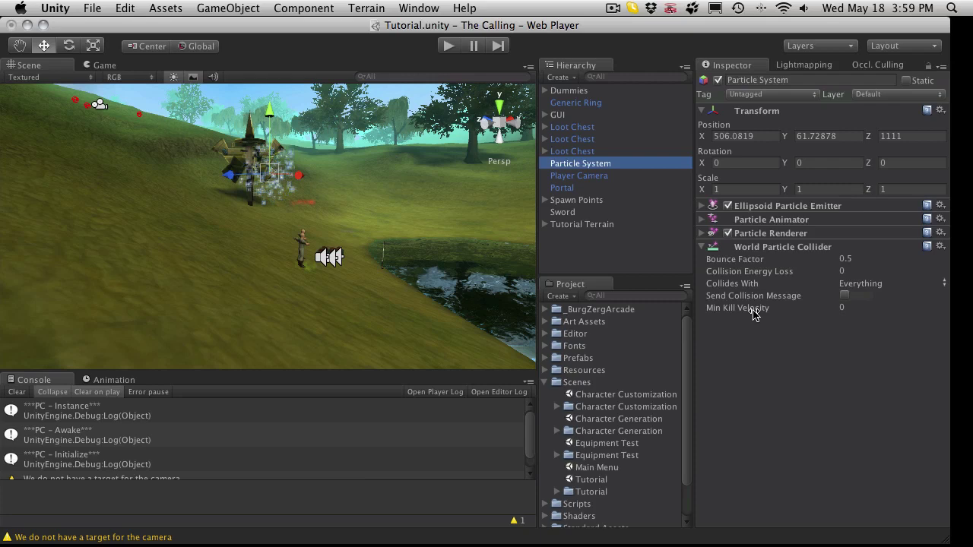
mouse_move(754, 314)
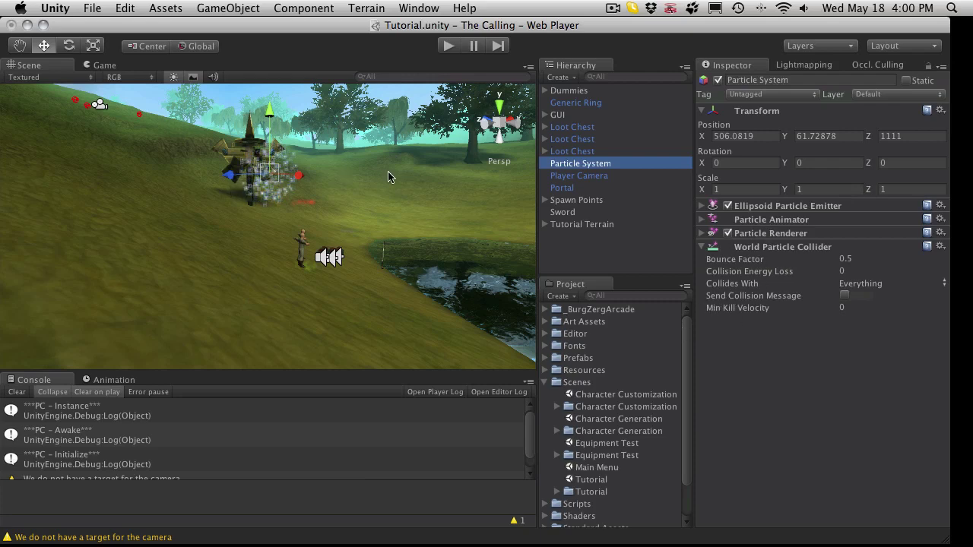
Step: Expand the Ellipsoid Particle Emitter settings together with its Ellipsoid dimensions
left_click(702, 207)
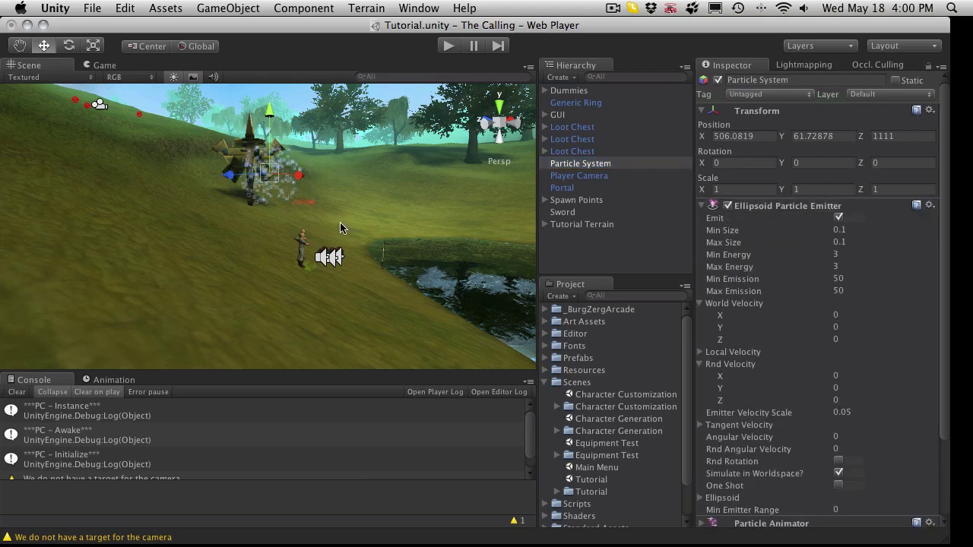
left_click_drag(275, 159, 256, 198, "alt")
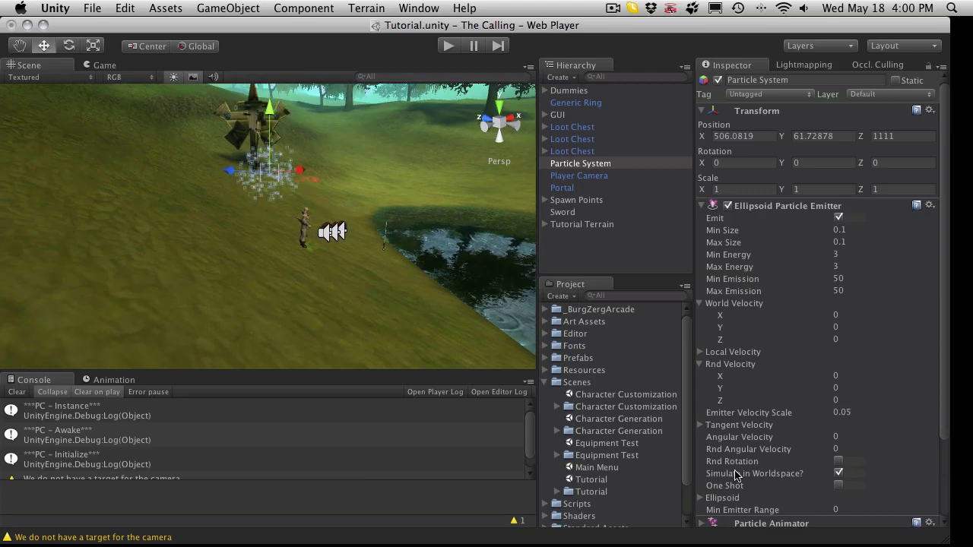
left_click(701, 498)
scroll(761, 457, "down", 5)
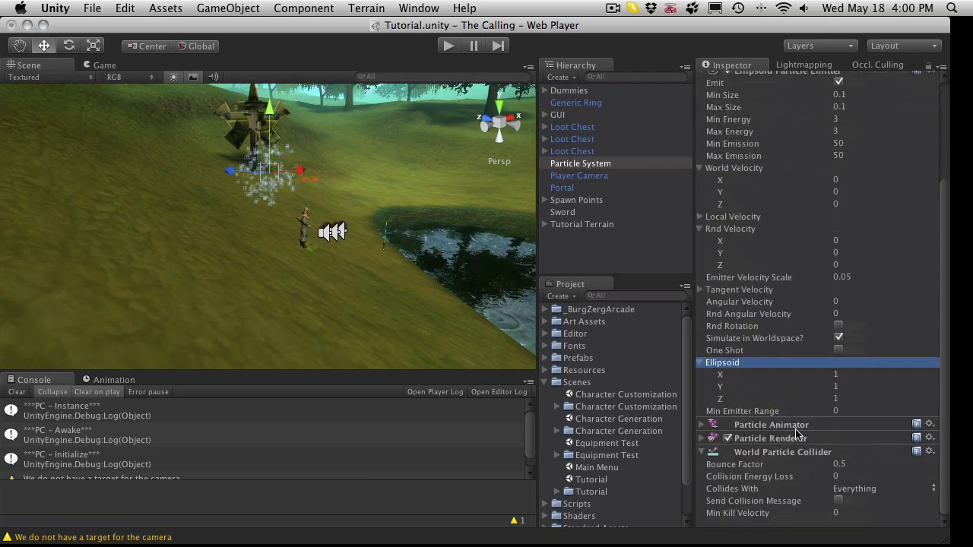
Step: Set the emitter's Ellipsoid X and Z to 2 and inspect the particle spread from above
left_click(867, 375)
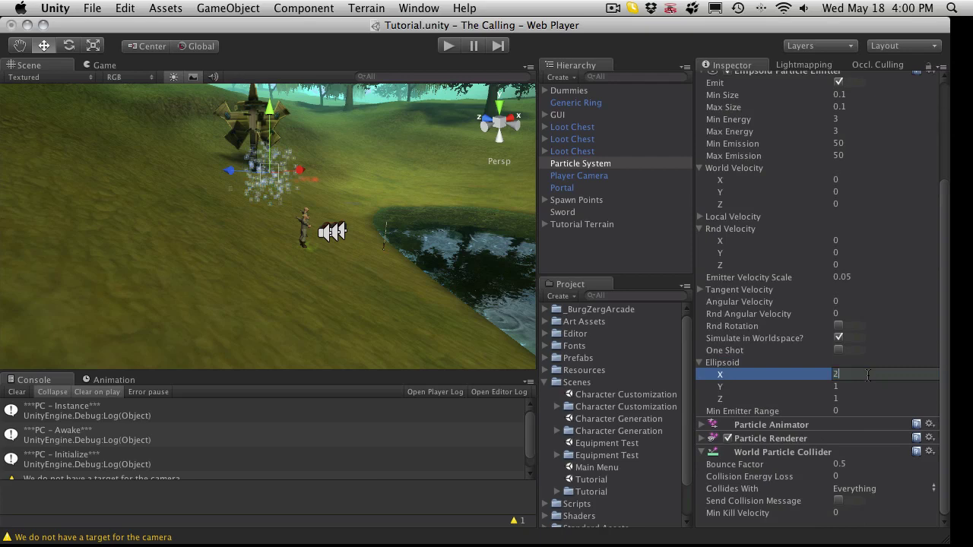
type("2")
left_click(844, 400)
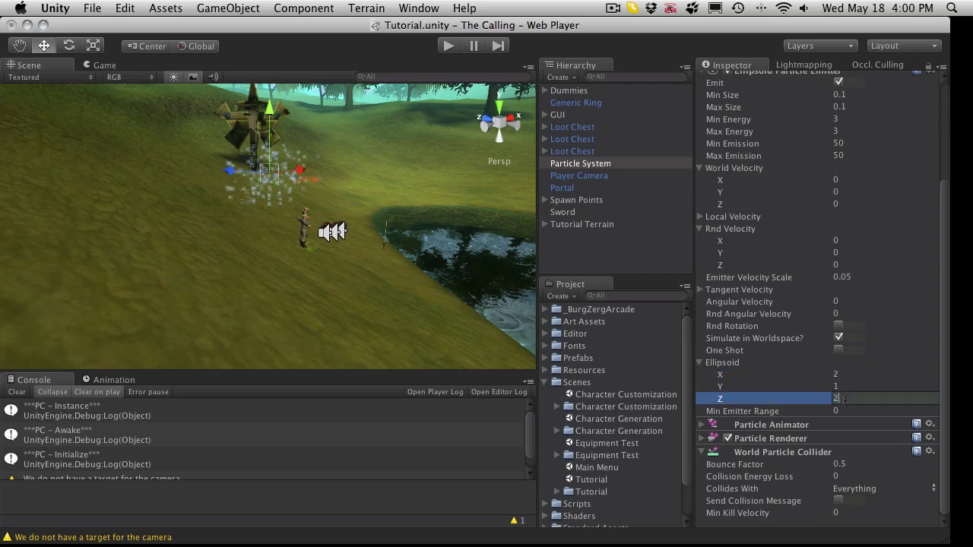
key("Tab")
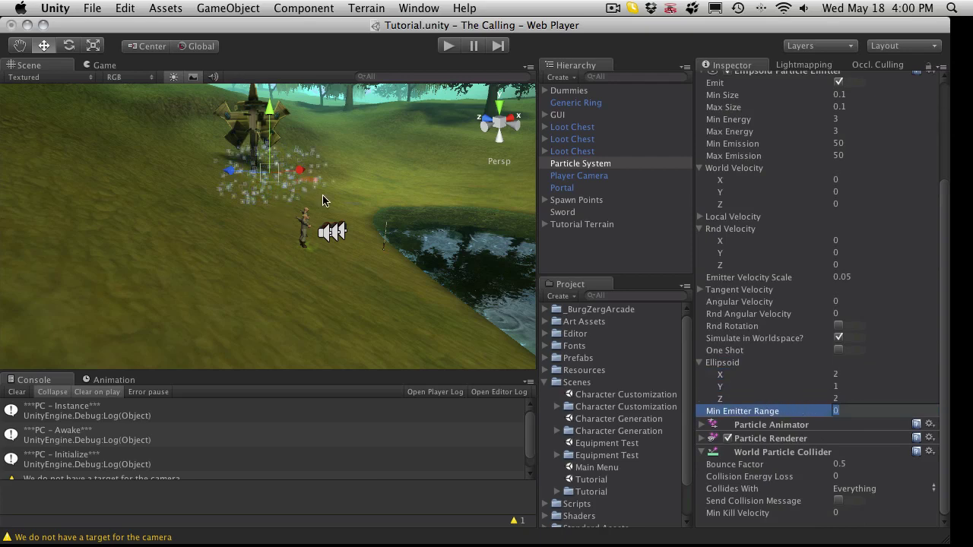
left_click_drag(272, 167, 474, 330, "alt")
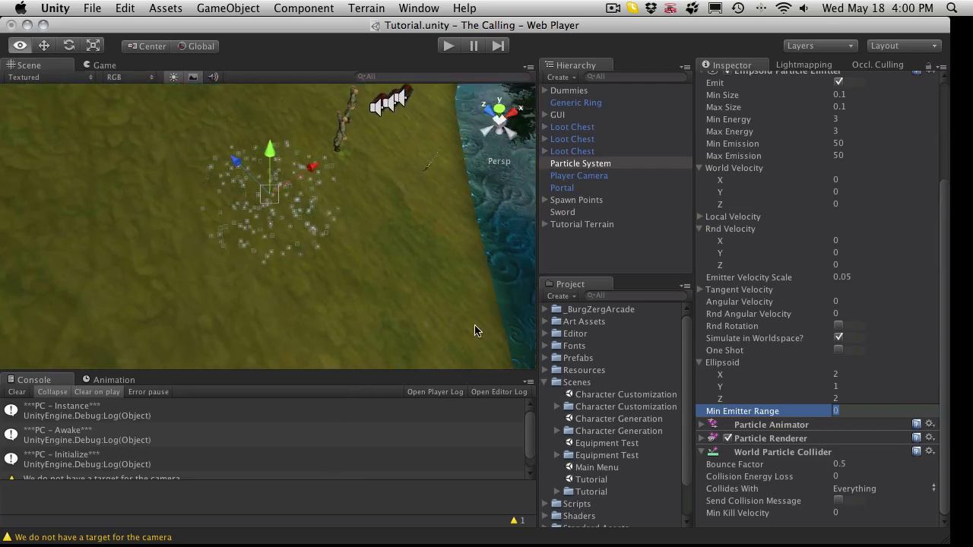
Step: Set the emitter's Ellipsoid X and Z to 5
left_click(860, 373)
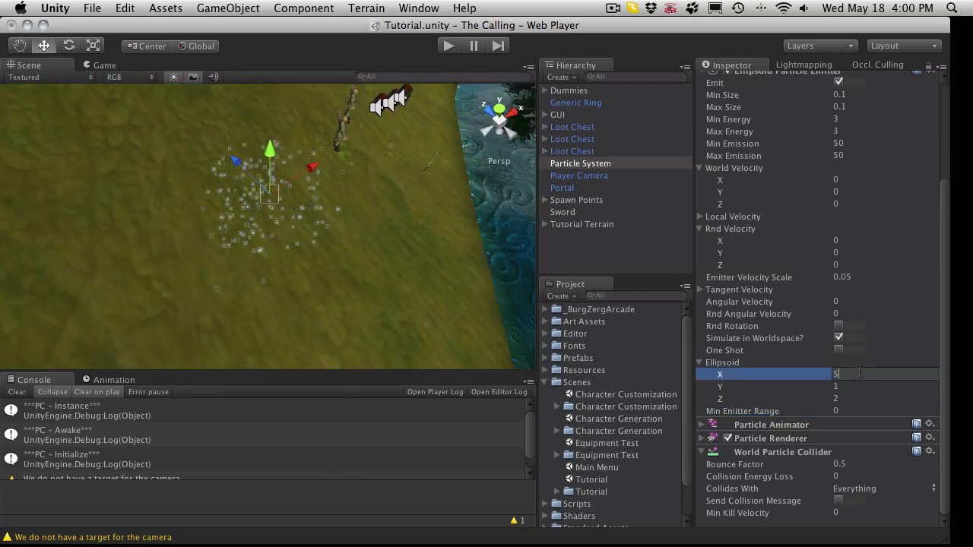
key("Tab")
key("Tab")
type("5")
key("Return")
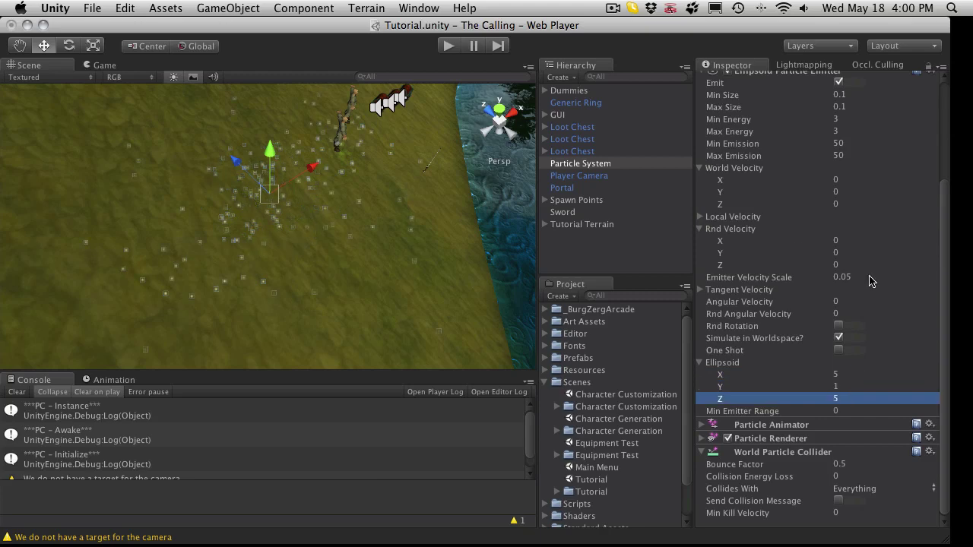
Step: Set the Ellipsoid Particle Emitter's Min Emission and Max Emission to 100
scroll(397, 226, "down", 5)
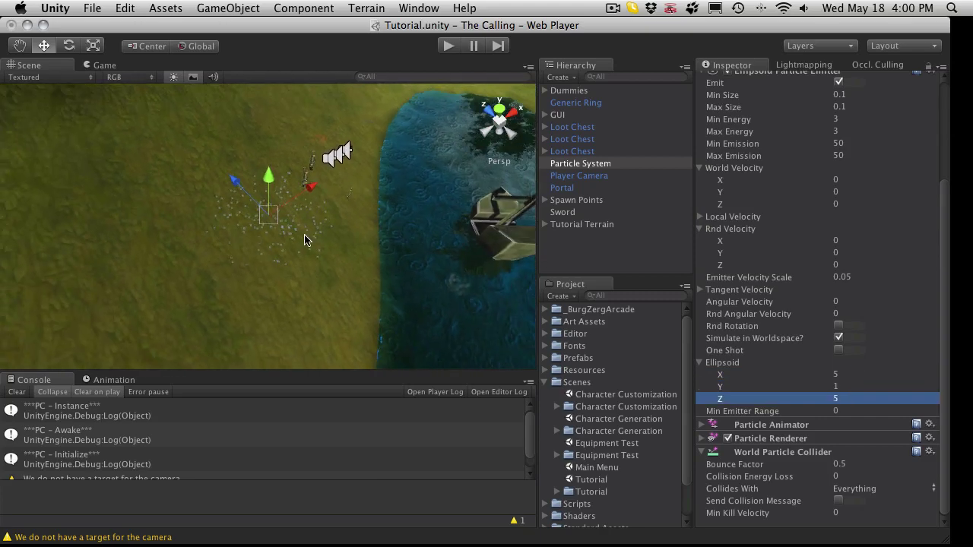
scroll(304, 228, "up", 3)
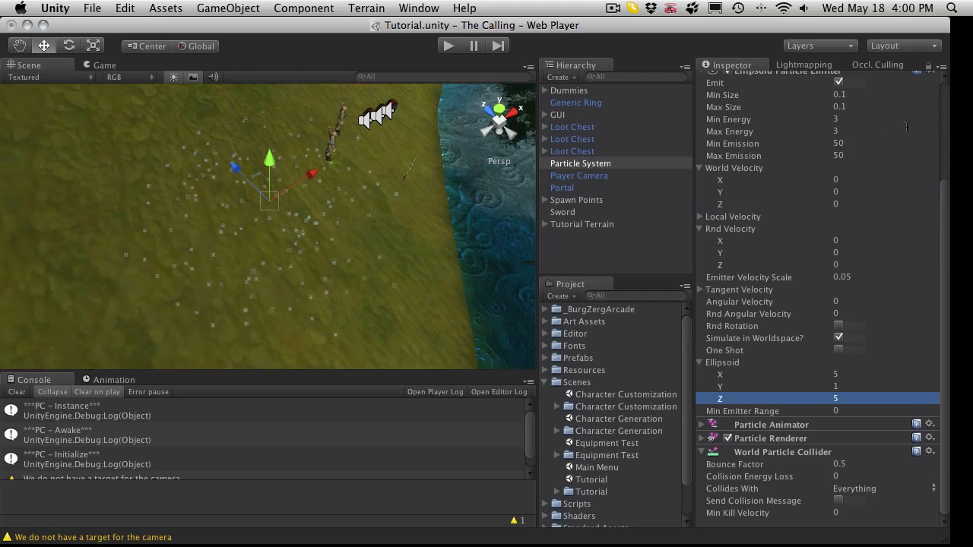
left_click(852, 144)
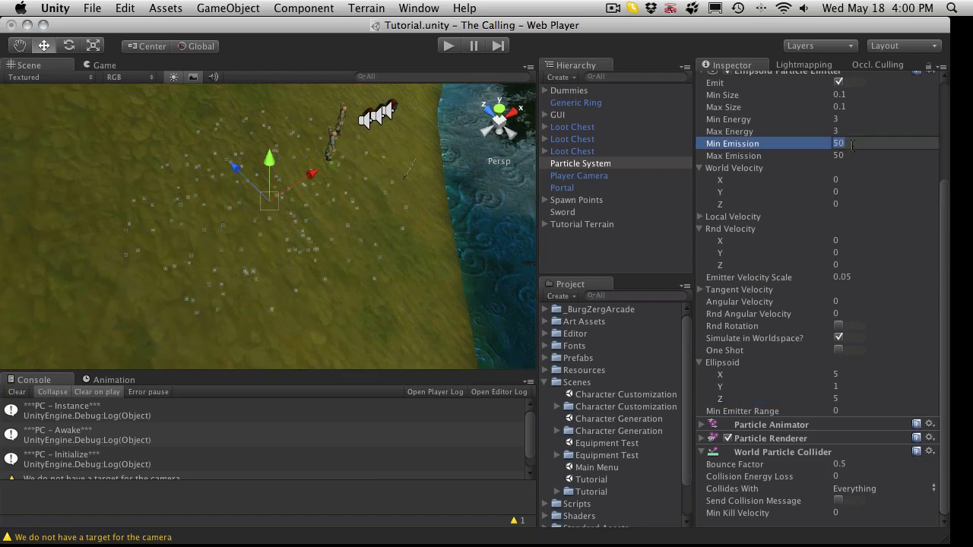
key("Tab")
type("100")
key("Return")
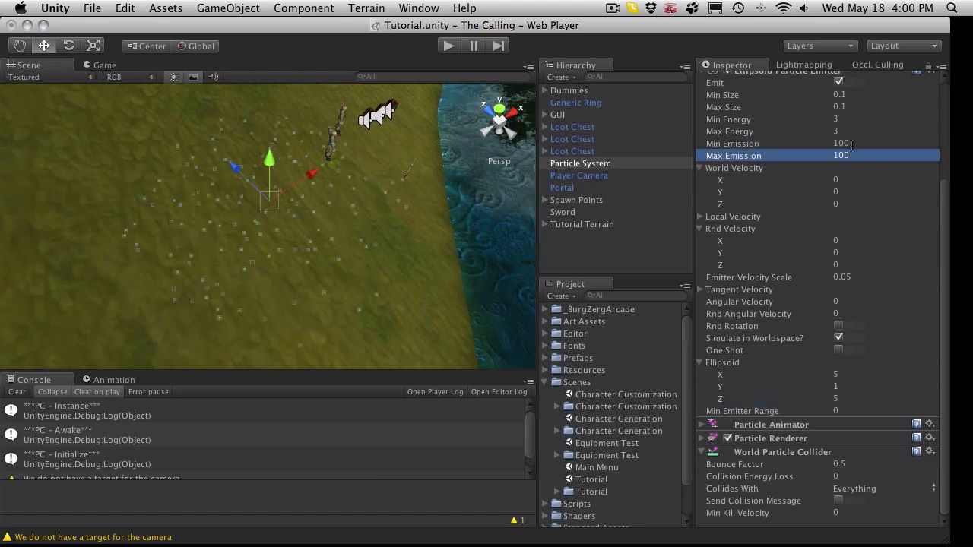
Step: Try World Velocity Y values of 1 and -1 on the particle emitter
scroll(291, 235, "down", 3)
left_click_drag(288, 285, 323, 215, "alt")
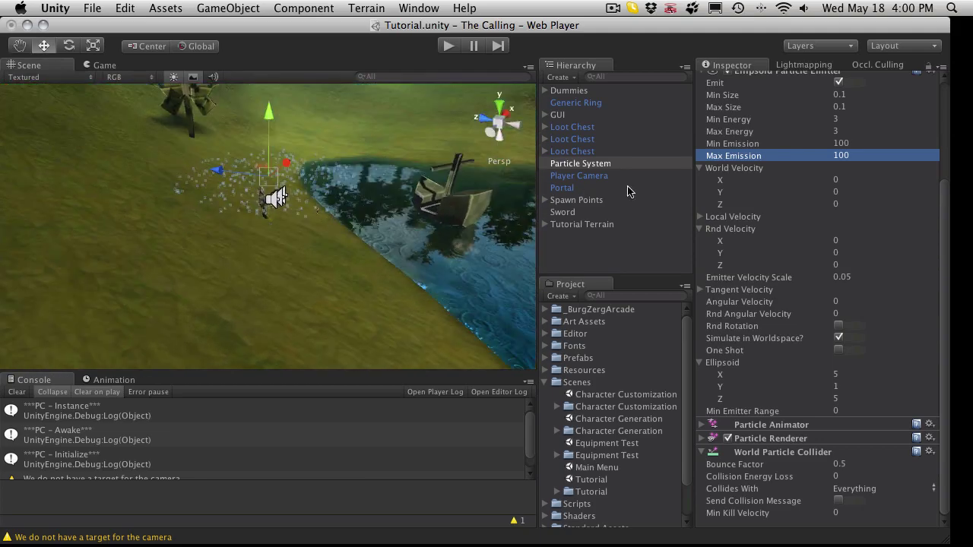
left_click(862, 196)
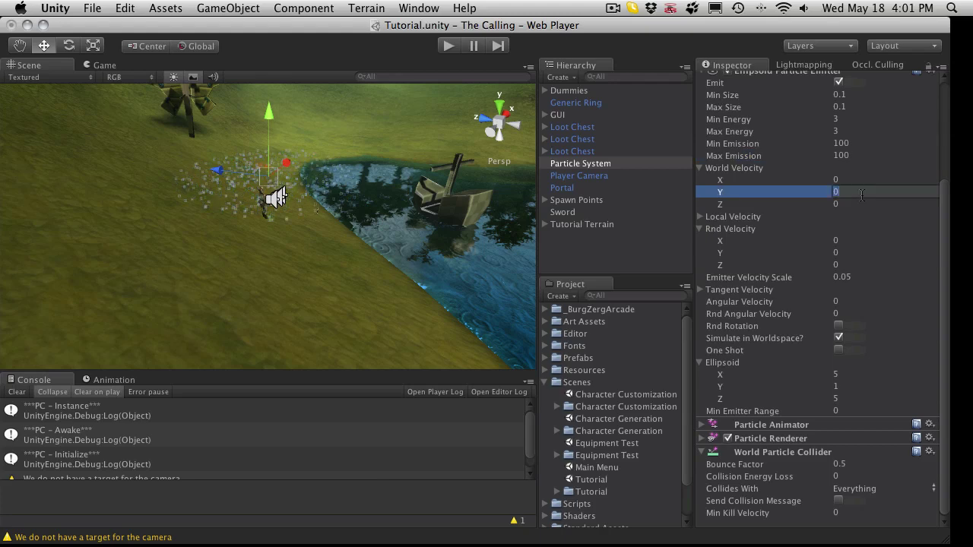
key("Return")
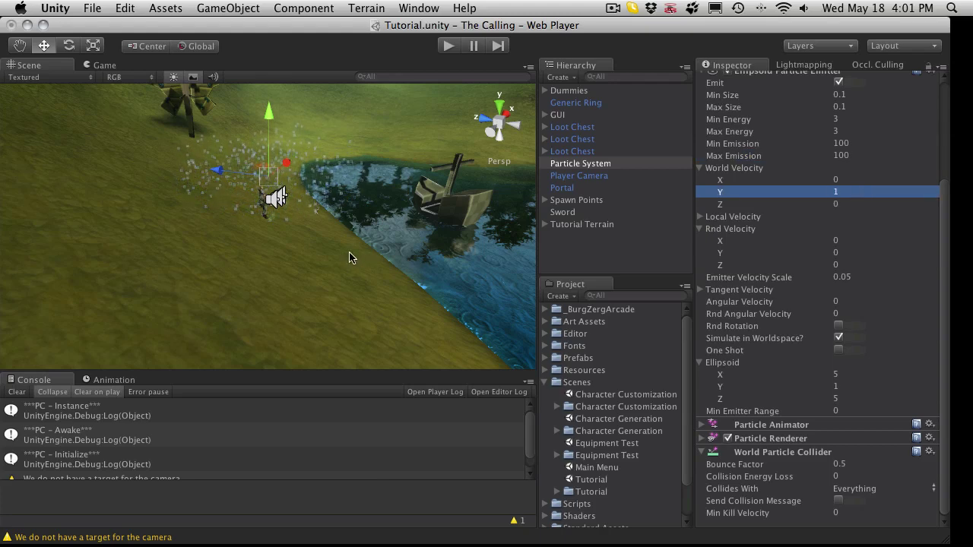
left_click(873, 191)
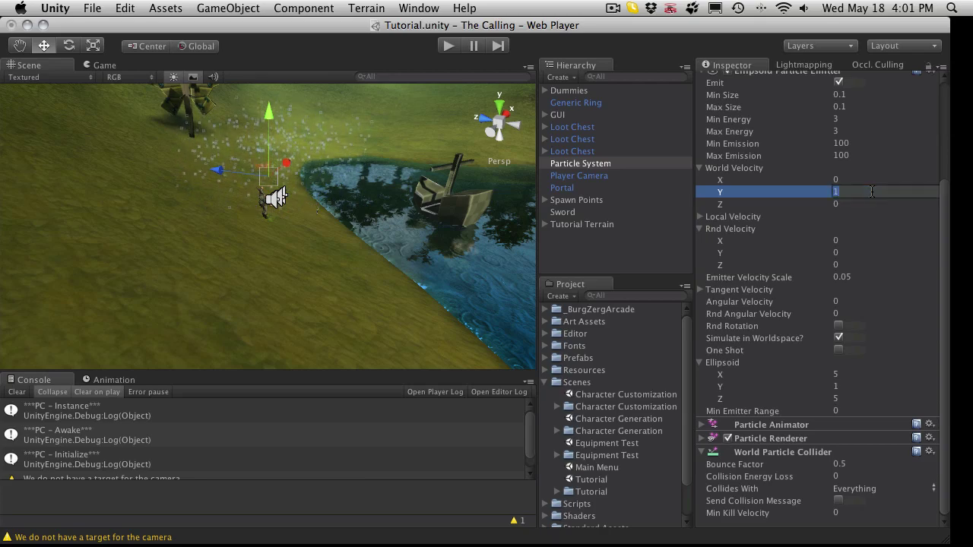
type("-1")
key("Return")
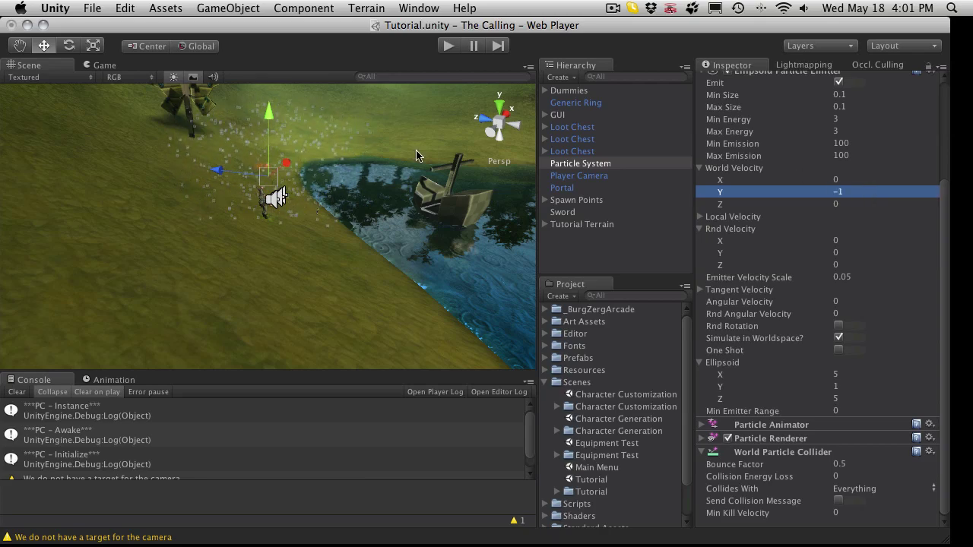
Step: Set the emitter's World Velocity Y to -2 so the particles fall towards the terrain
left_click_drag(268, 283, 153, 209, "alt")
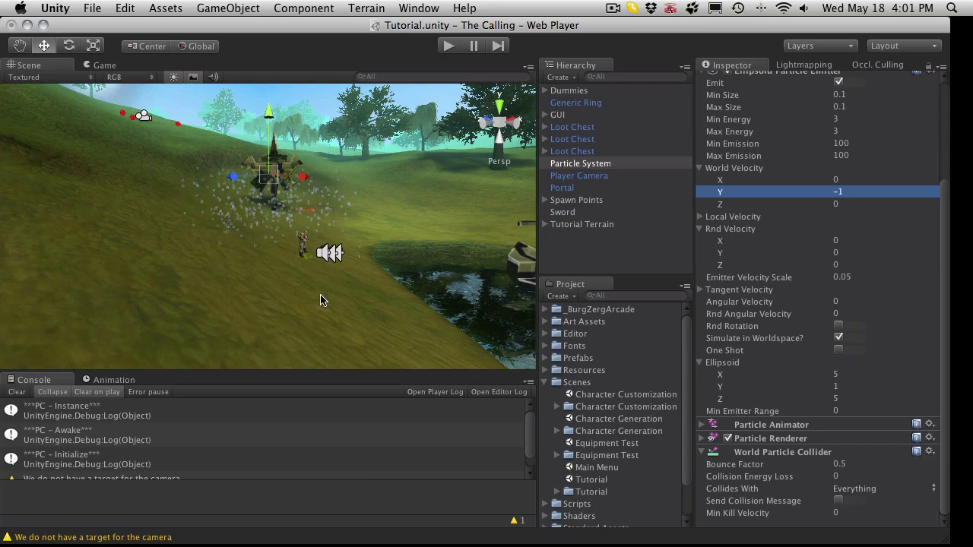
left_click_drag(325, 296, 351, 277, "alt")
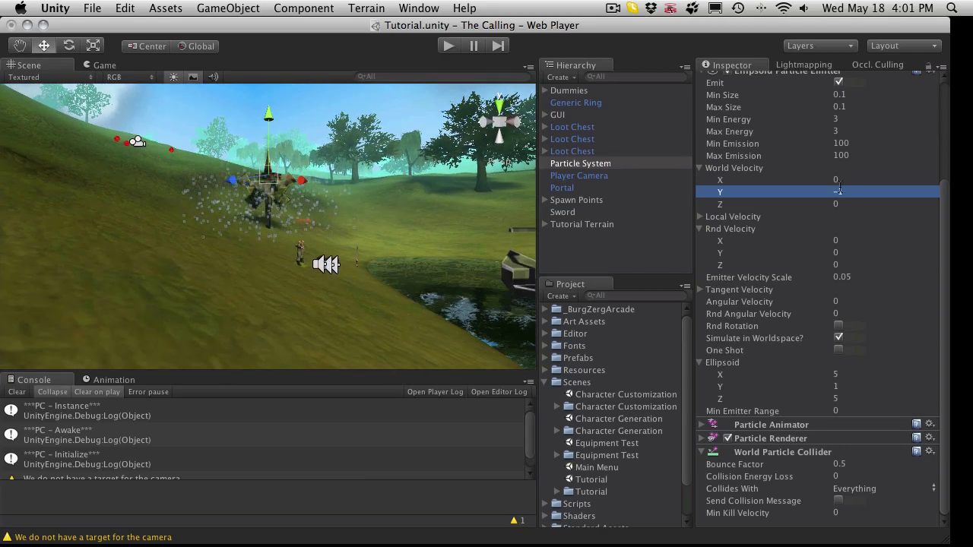
left_click(865, 192)
type("-2")
key("Return")
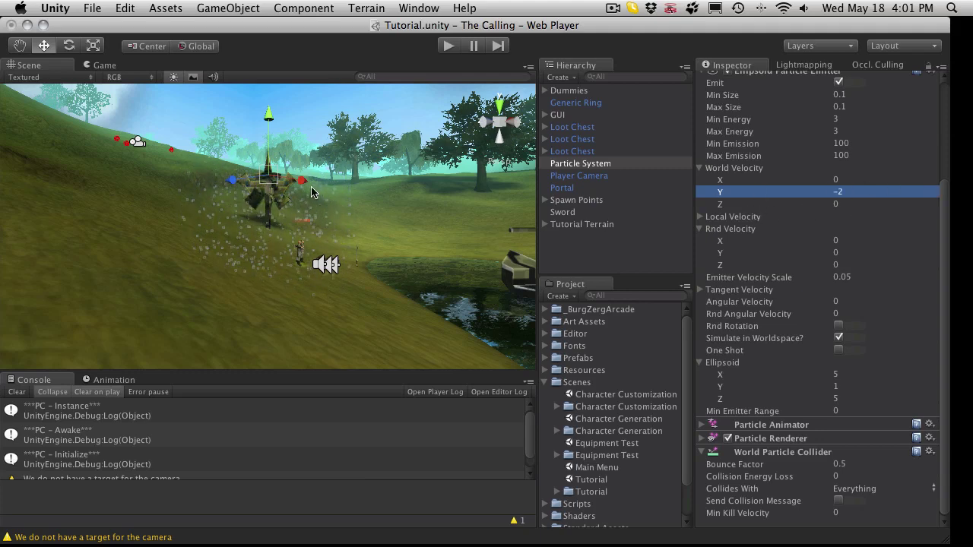
Step: Set the World Particle Collider's Bounce Factor to 0
left_click_drag(230, 268, 258, 306, "alt")
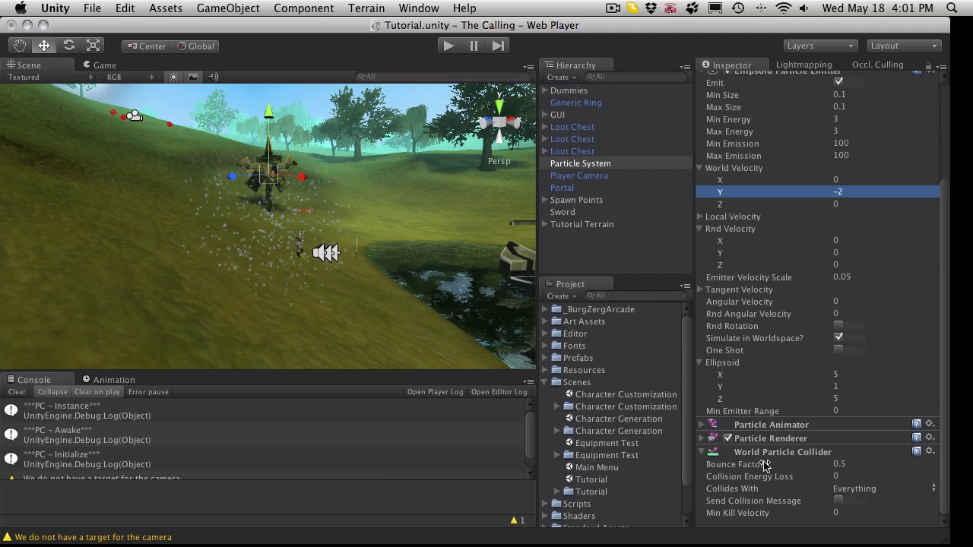
left_click(867, 464)
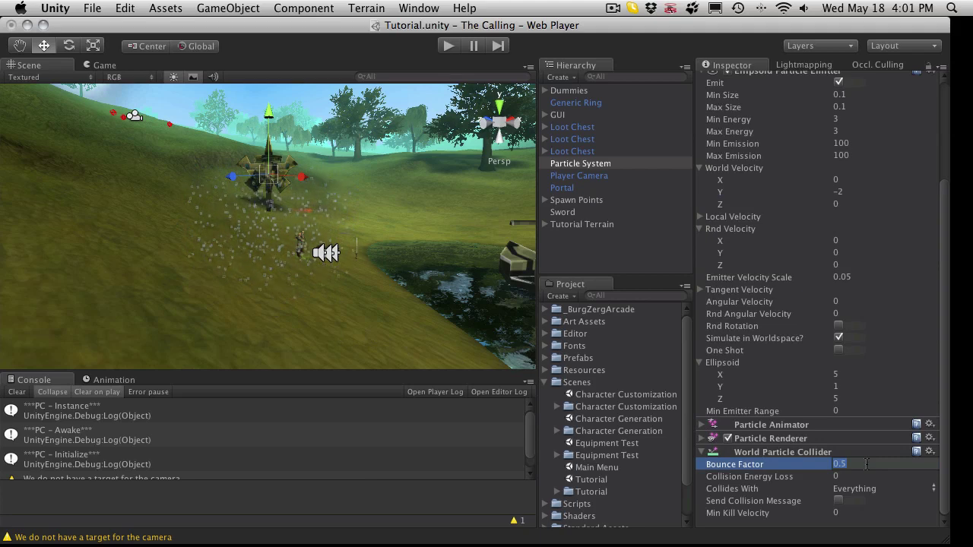
type("0")
key("Return")
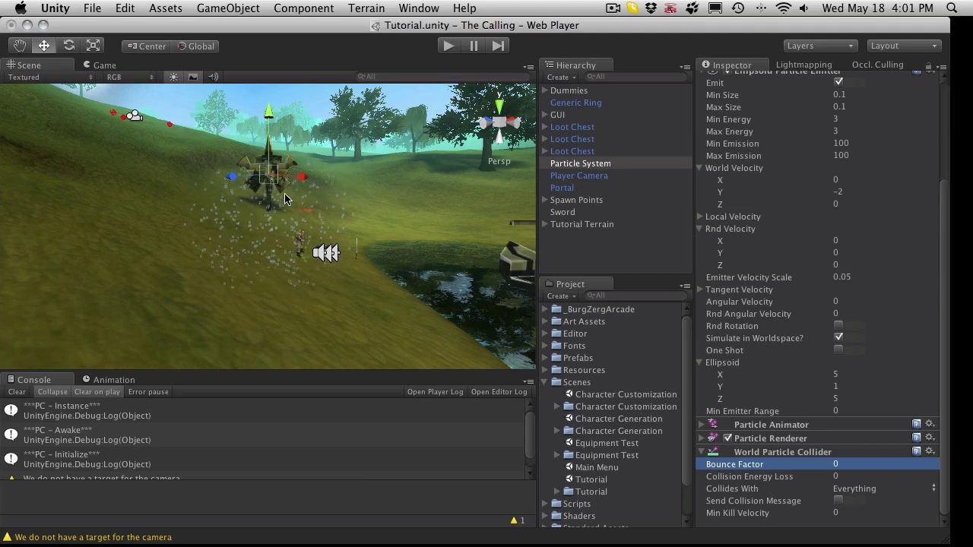
Step: Try a World Velocity Y of -3 on the emitter and set it back to -2
left_click(859, 179)
left_click(856, 192)
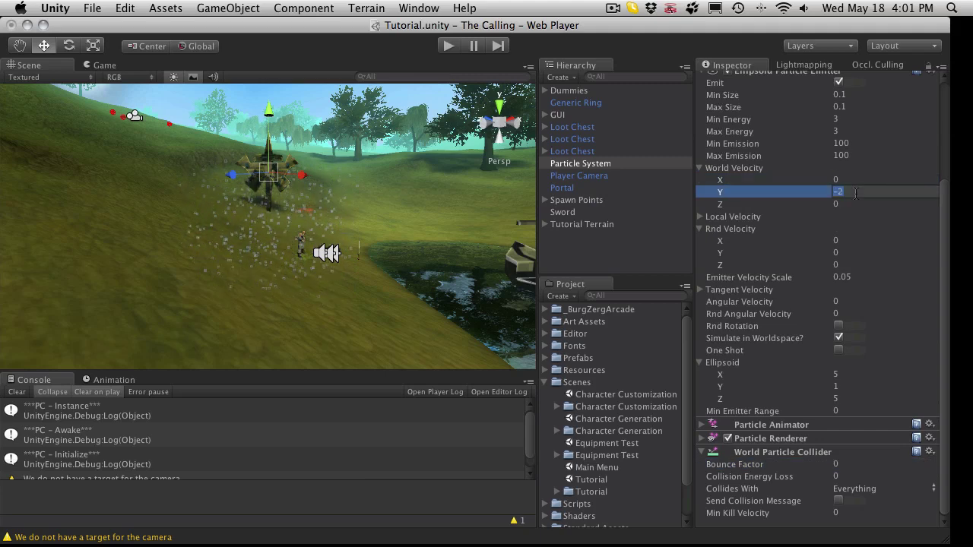
type("-3")
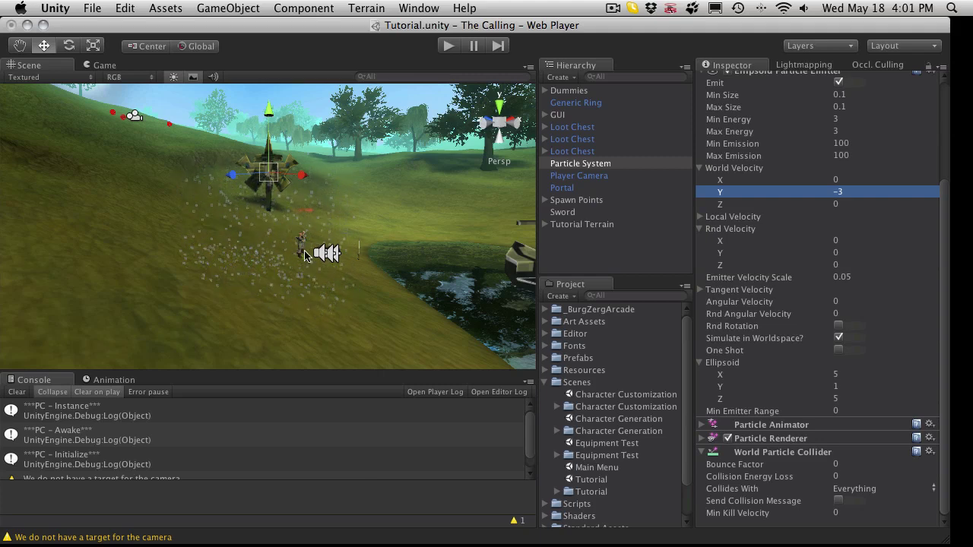
left_click(855, 194)
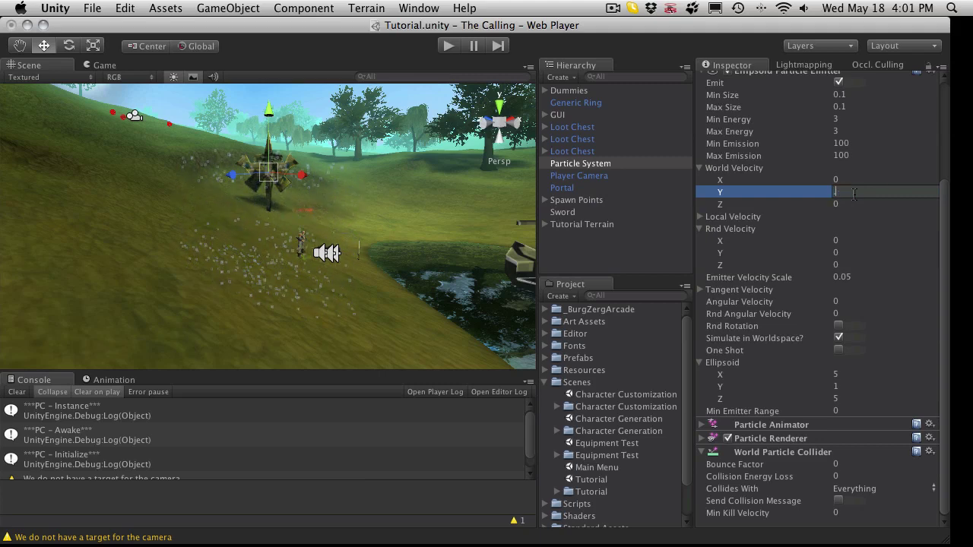
type("-2")
key("Return")
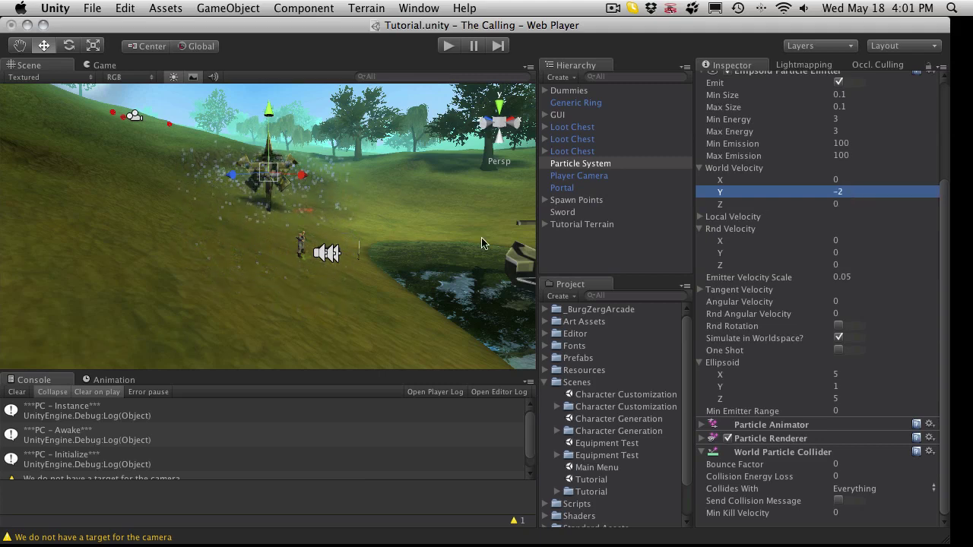
Step: Play the scene and run the character into the falling particles
left_click(448, 47)
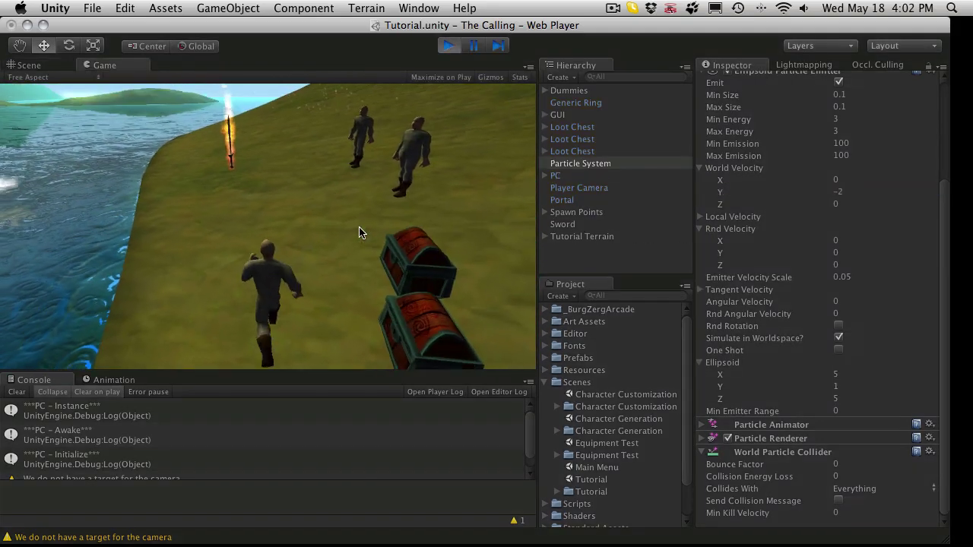
key("w")
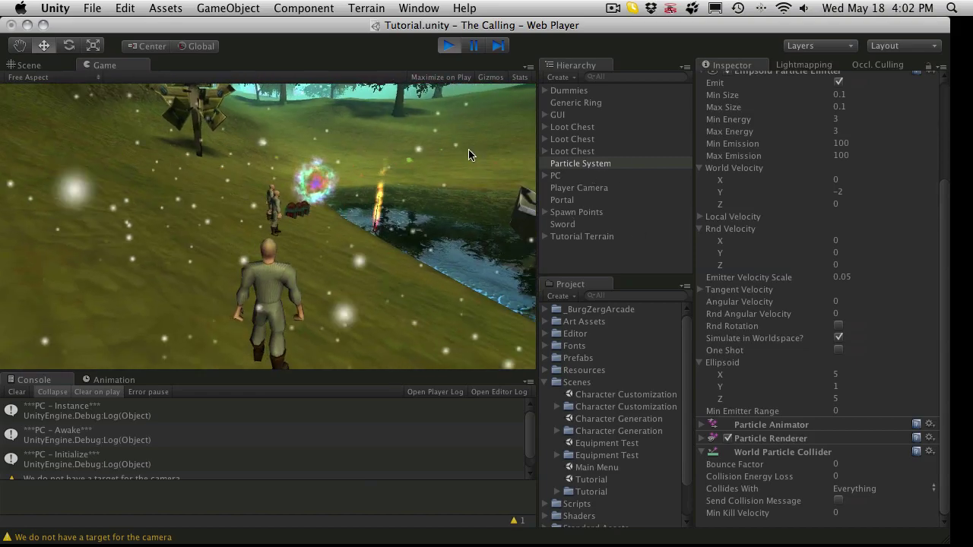
Step: Nest the PC object under the Particle System and check the result in the running game
left_click(27, 66)
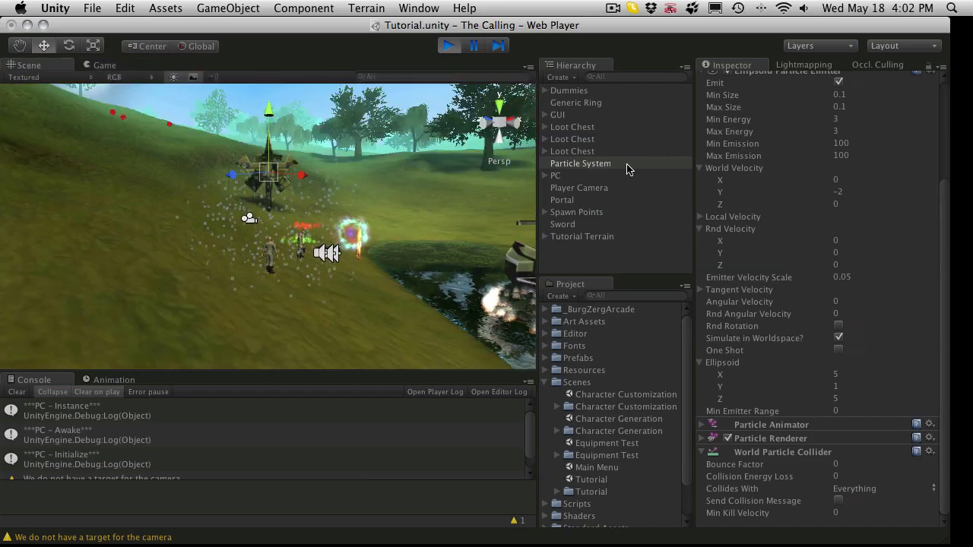
left_click_drag(555, 176, 574, 165)
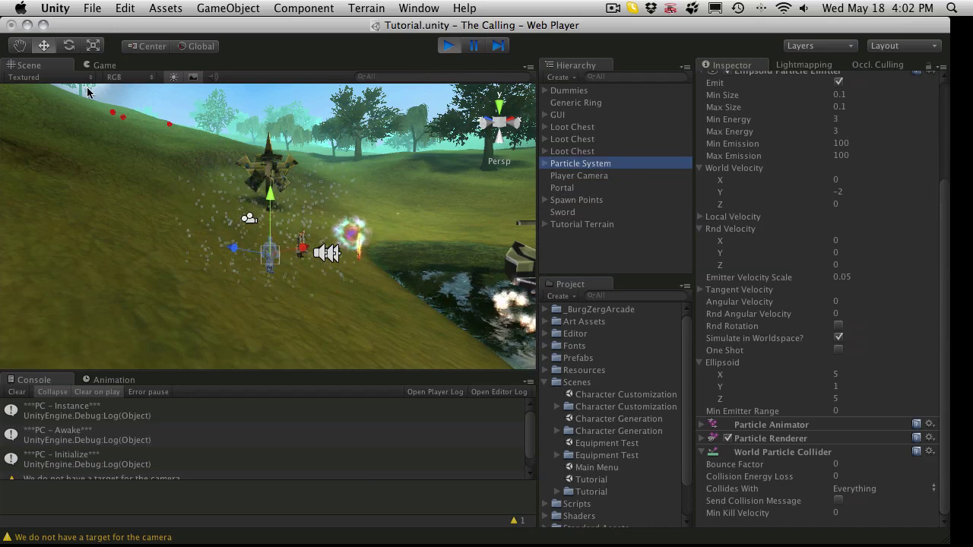
left_click(104, 66)
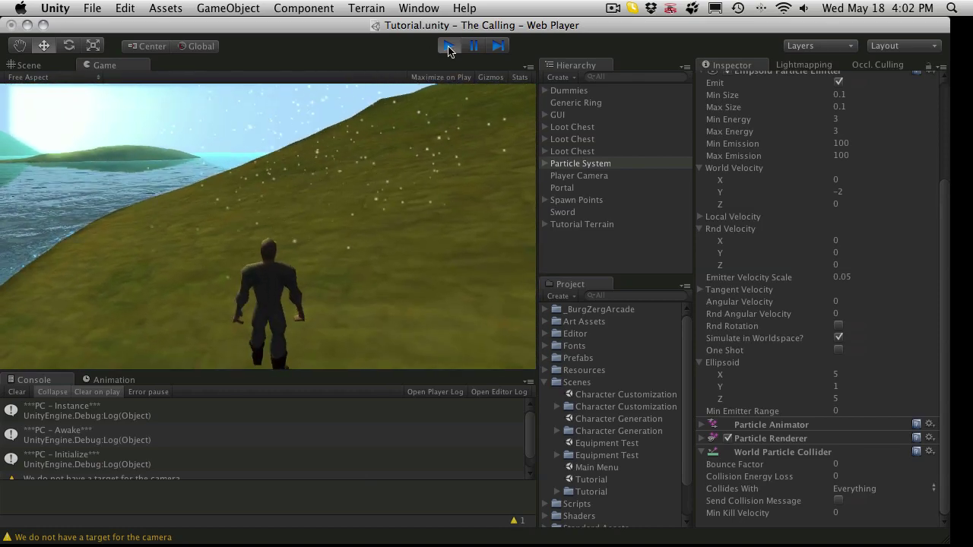
Step: Move the PC object out of the Particle System, back to the top level of the scene
left_click(29, 66)
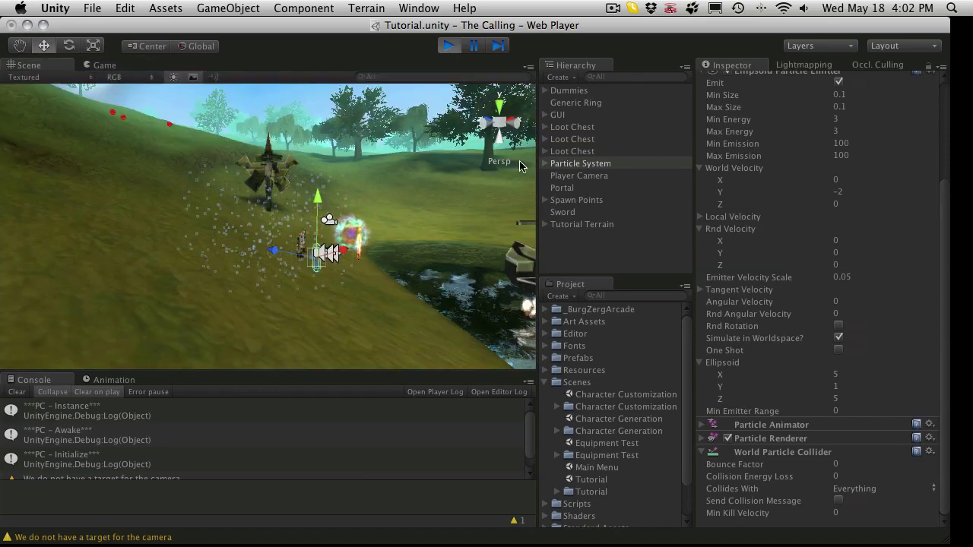
left_click(545, 167)
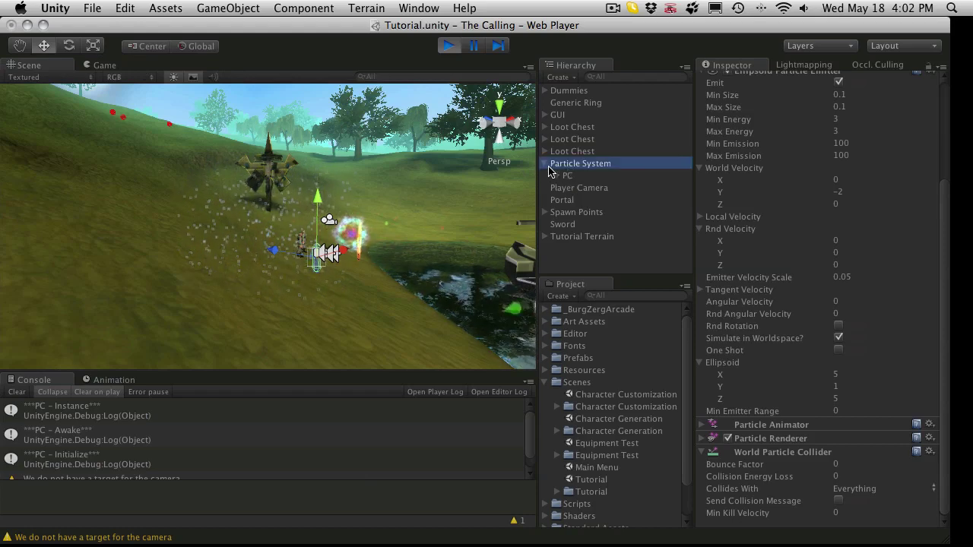
left_click_drag(573, 182, 572, 268)
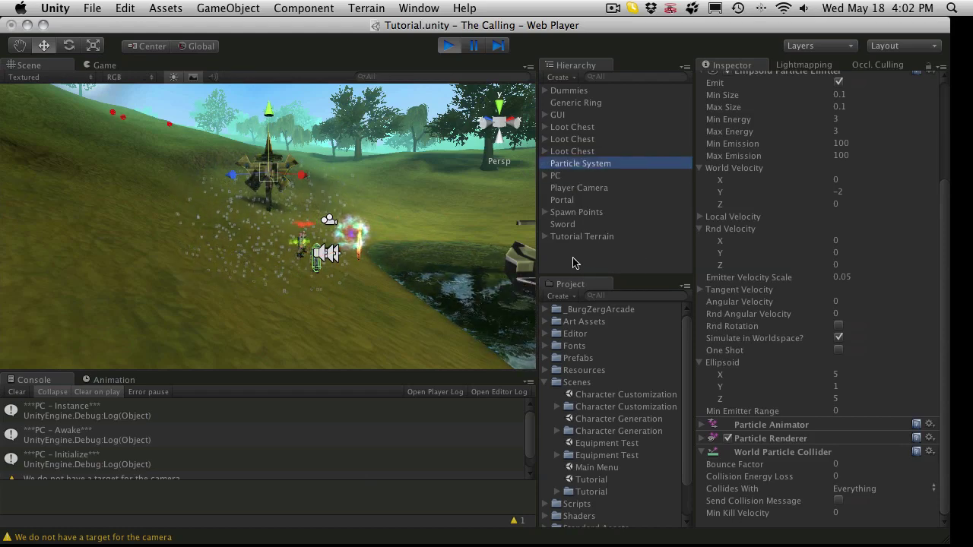
Step: Make the Particle System a child of PC and run the character around in the game to test it
left_click_drag(560, 180, 561, 180)
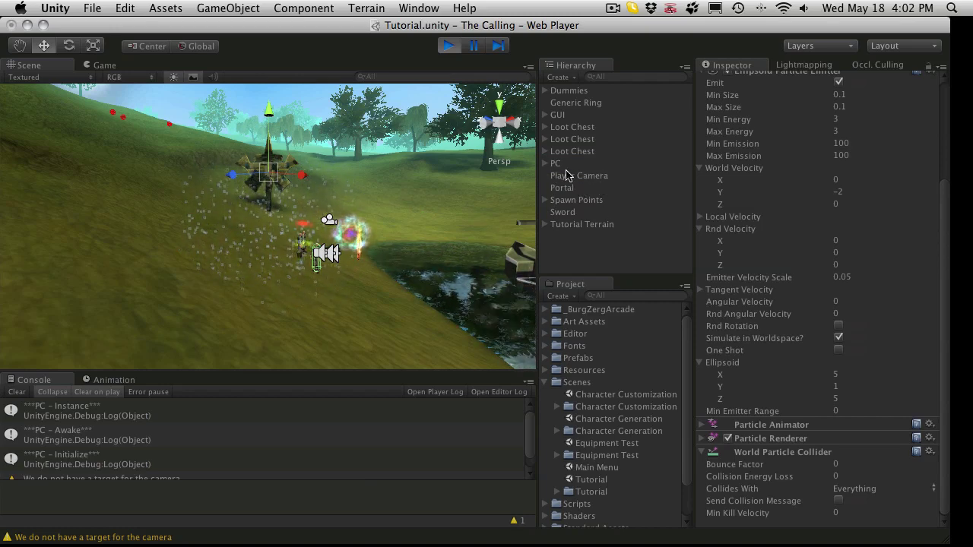
left_click(113, 66)
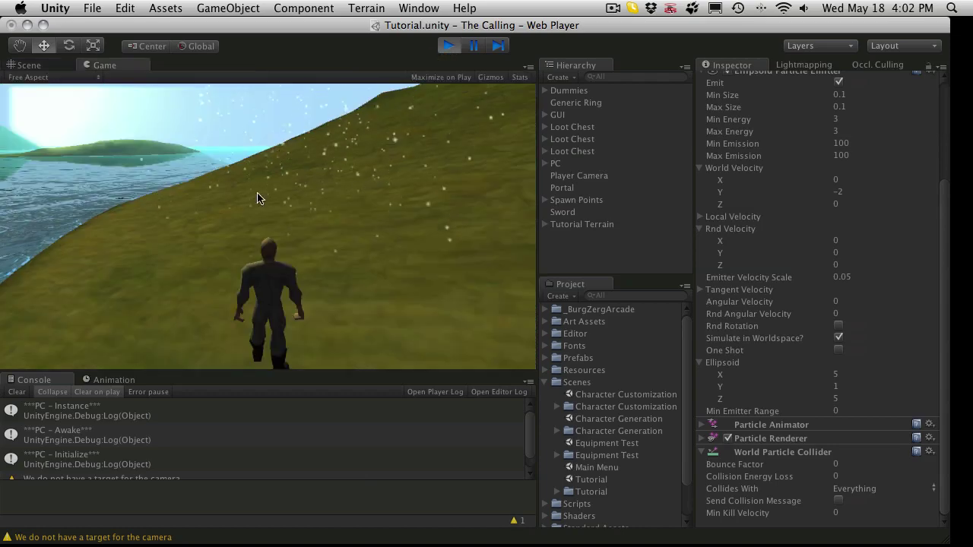
key("w")
key("d")
key("a")
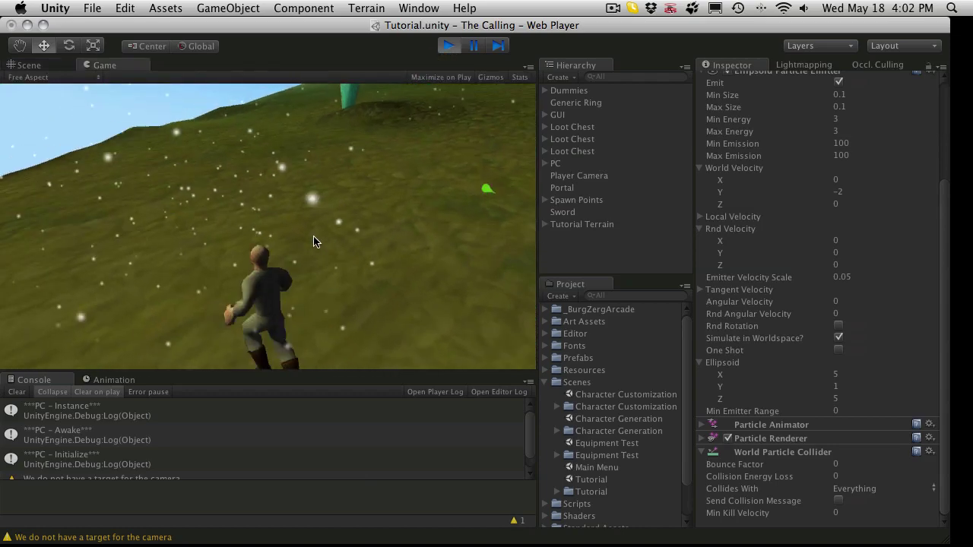
key("d")
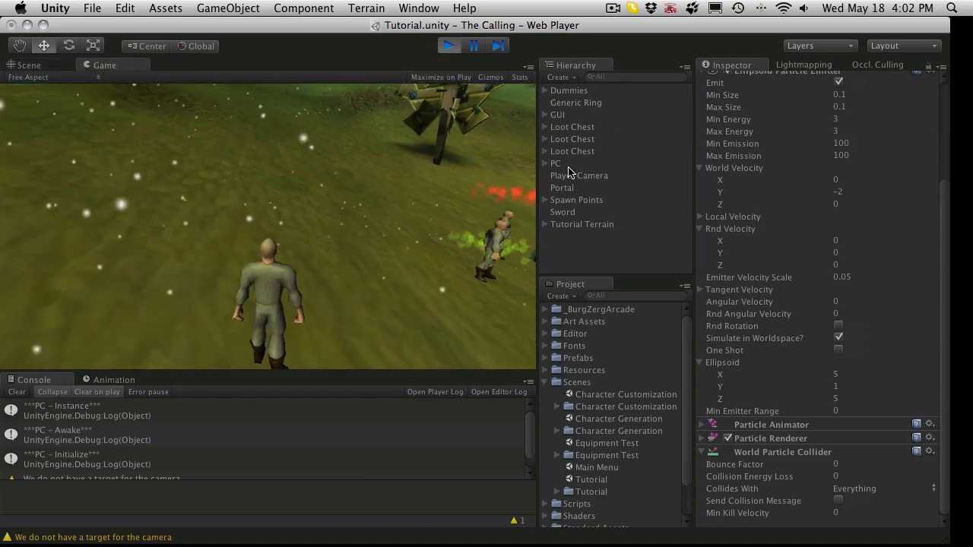
Step: Set the X and Z position of the Particle System under PC to 0 and run the character to test it
left_click(544, 164)
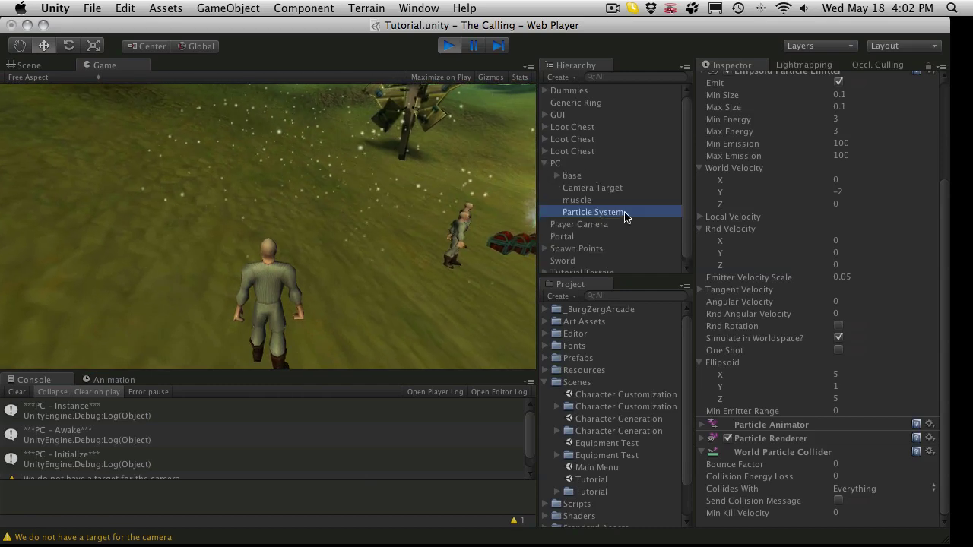
scroll(809, 233, "up", 5)
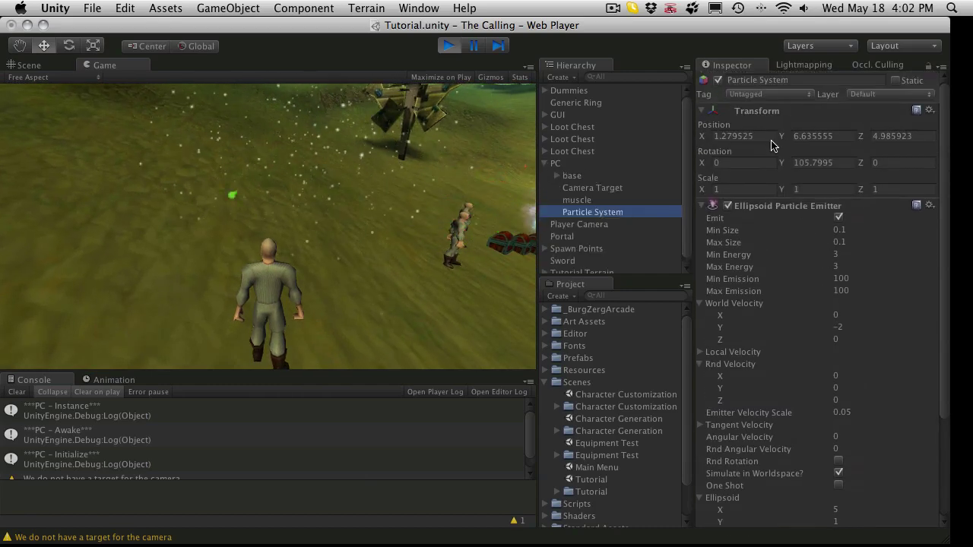
left_click(769, 135)
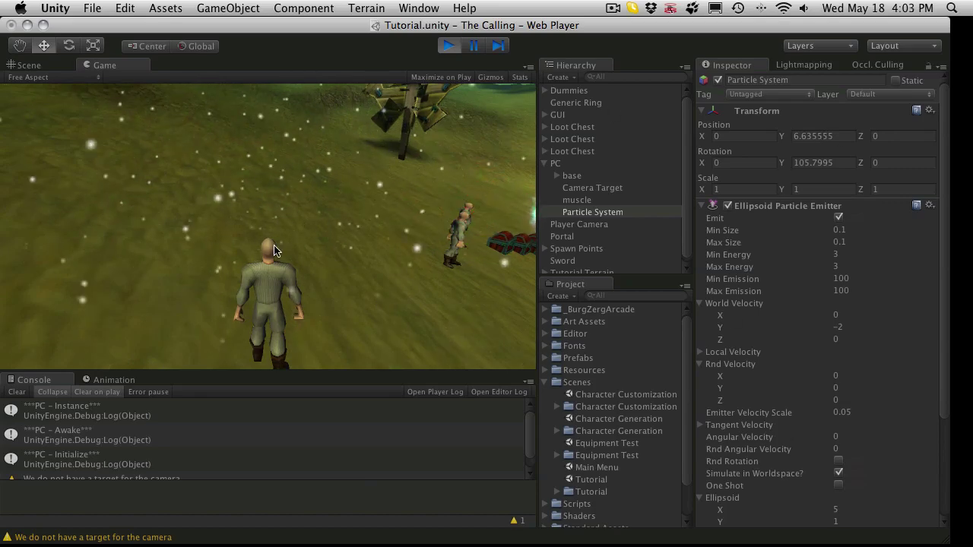
key("w")
key("d")
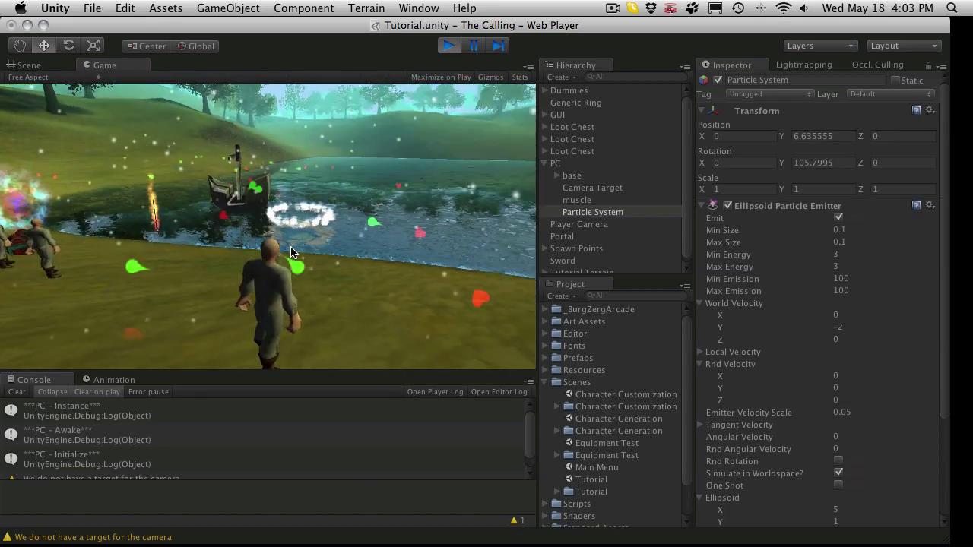
Step: Run and turn the character around the terrain to watch how the attached particles follow it
key("a")
key("w")
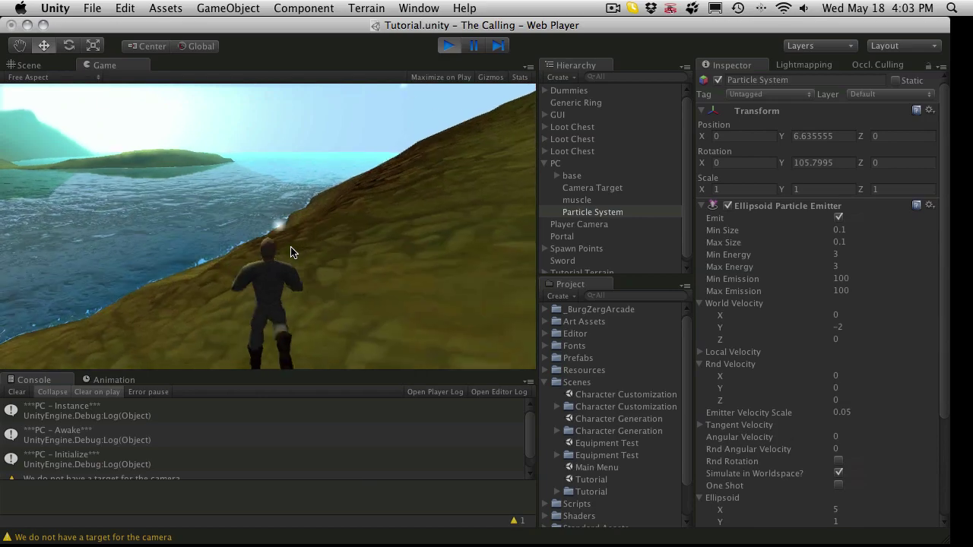
key("d")
key("d")
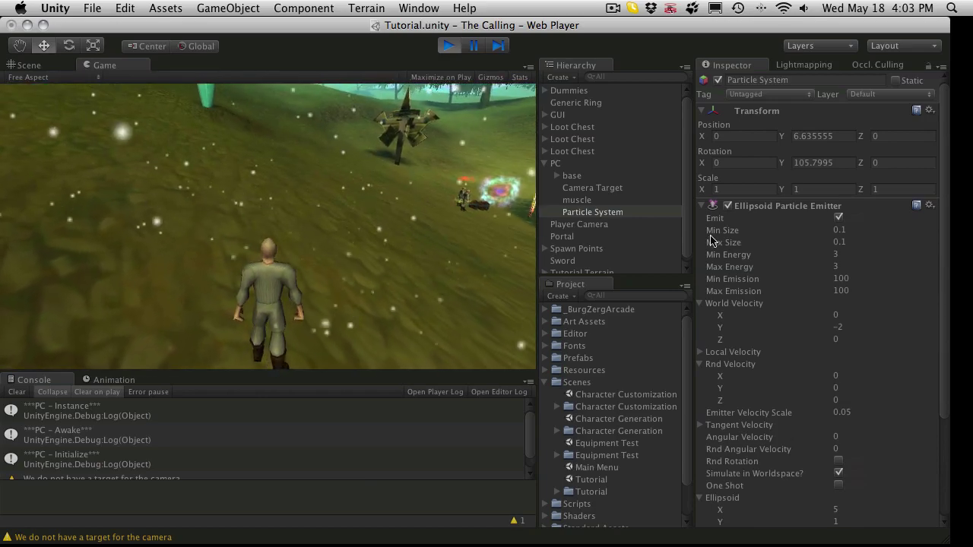
Step: Try Simulate in Worldspace switched off while the character runs and turns, and stop the game
scroll(828, 334, "down", 5)
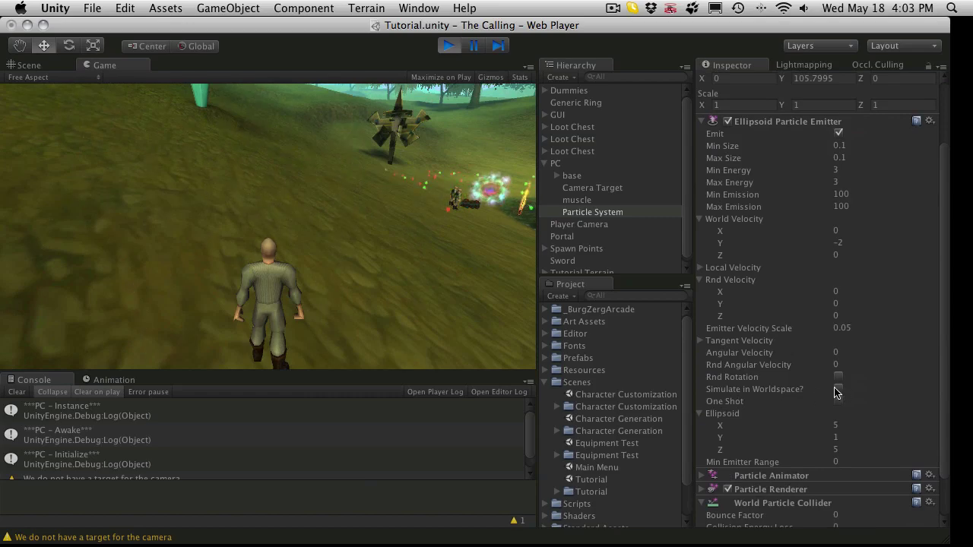
key("w")
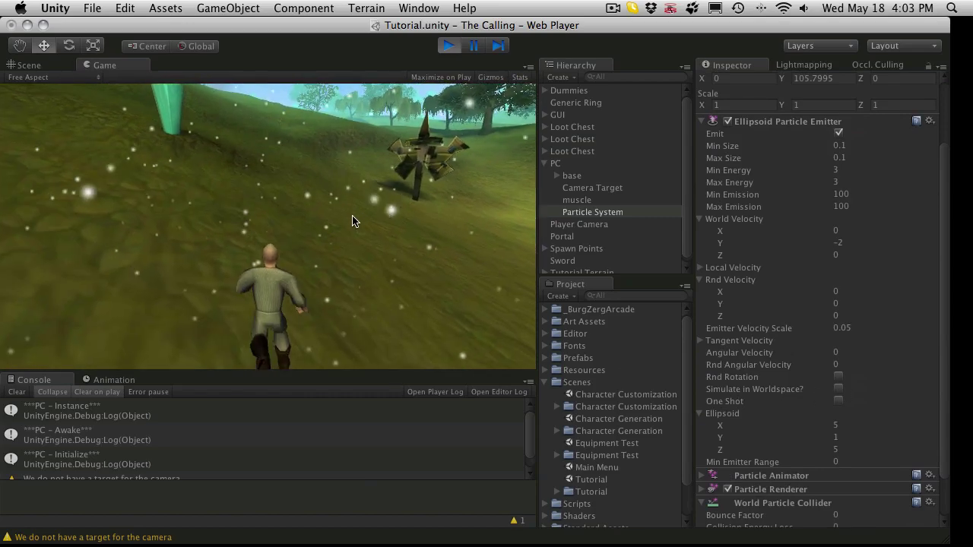
key("d")
key("a")
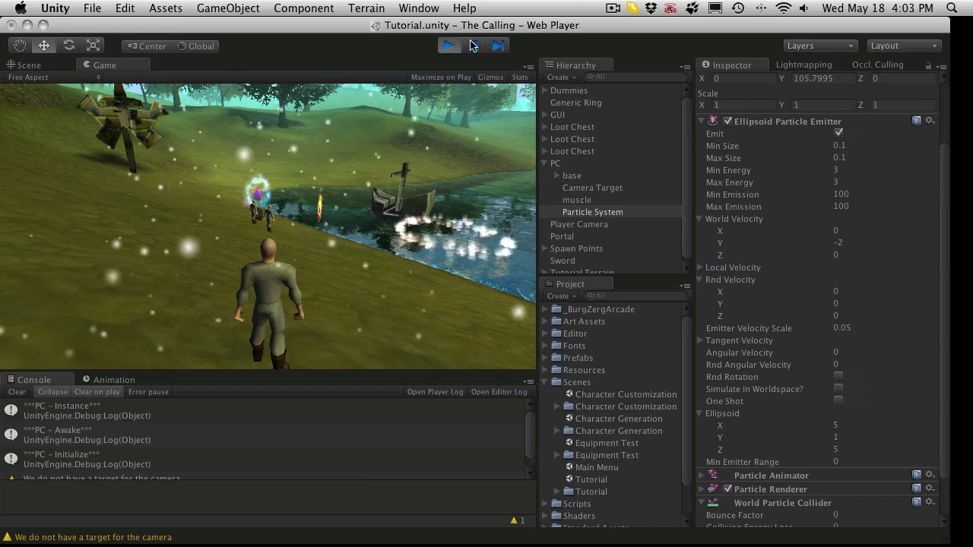
key("super+p")
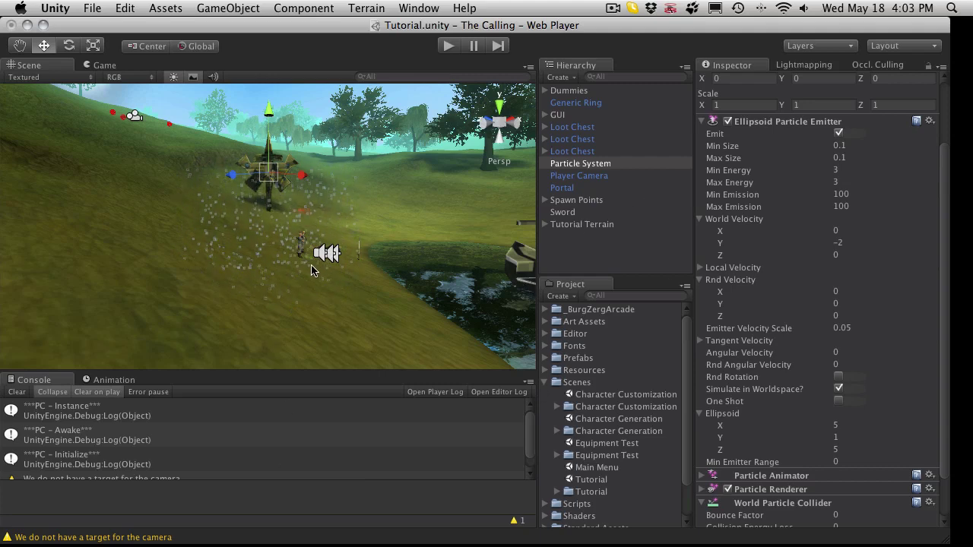
Step: Play the game again, run the character into the standalone Particle System, observe the particles from several directions, and stop the game
left_click(449, 46)
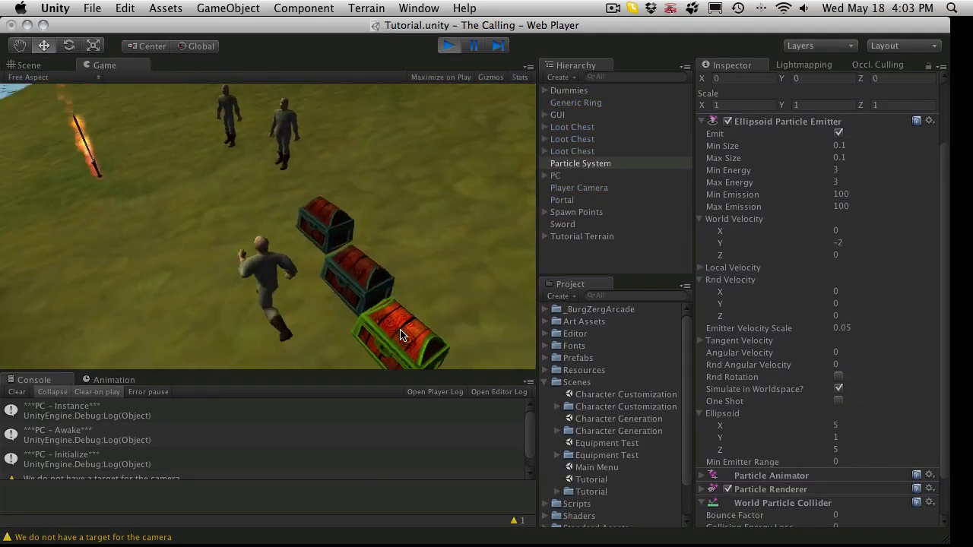
key("w")
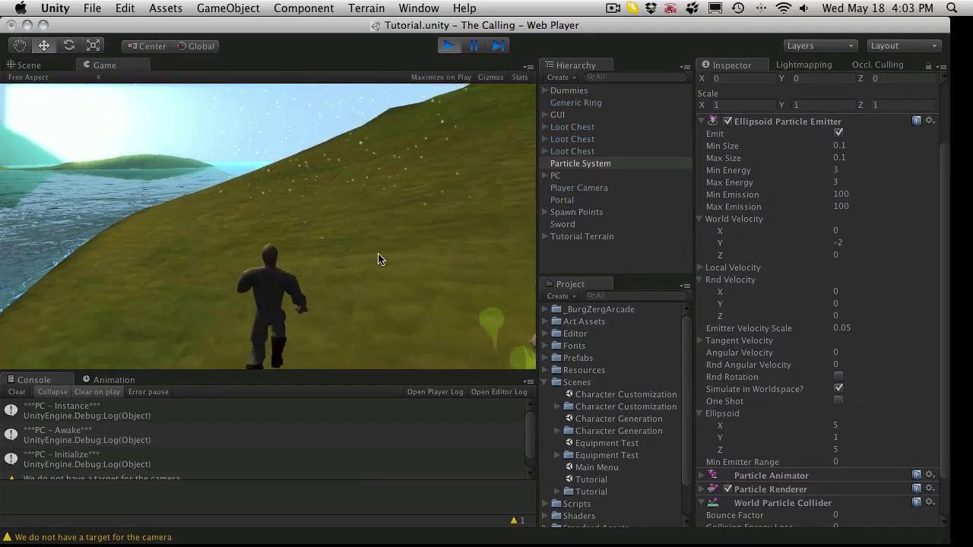
key("d")
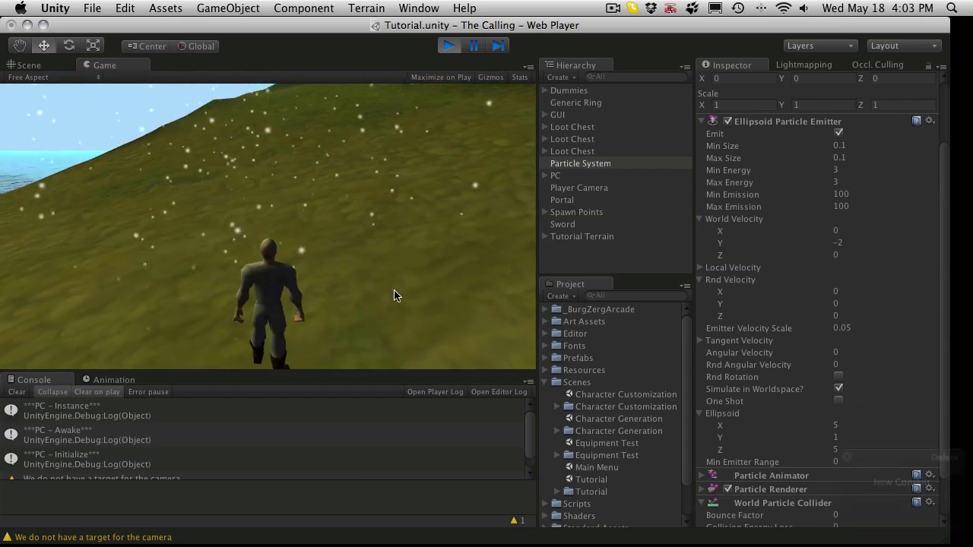
key("w")
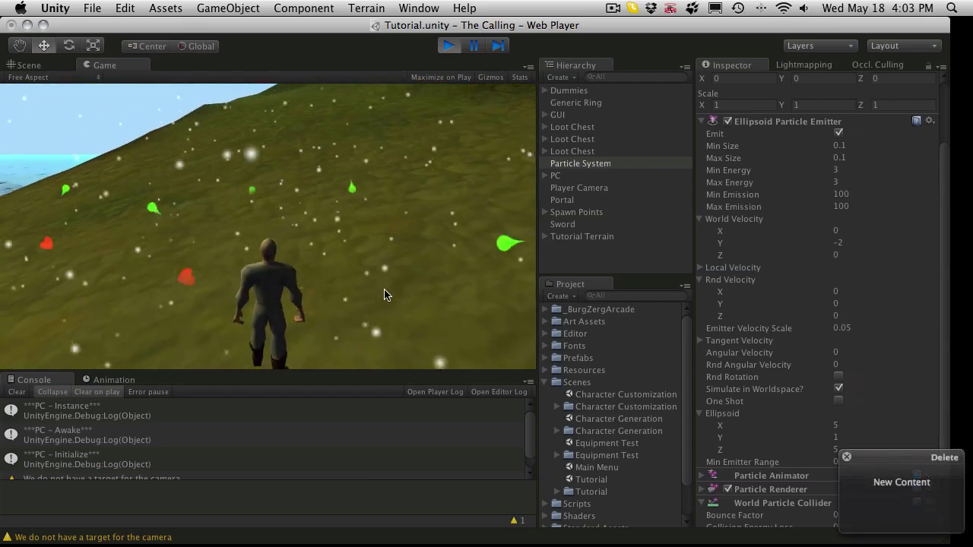
key("a")
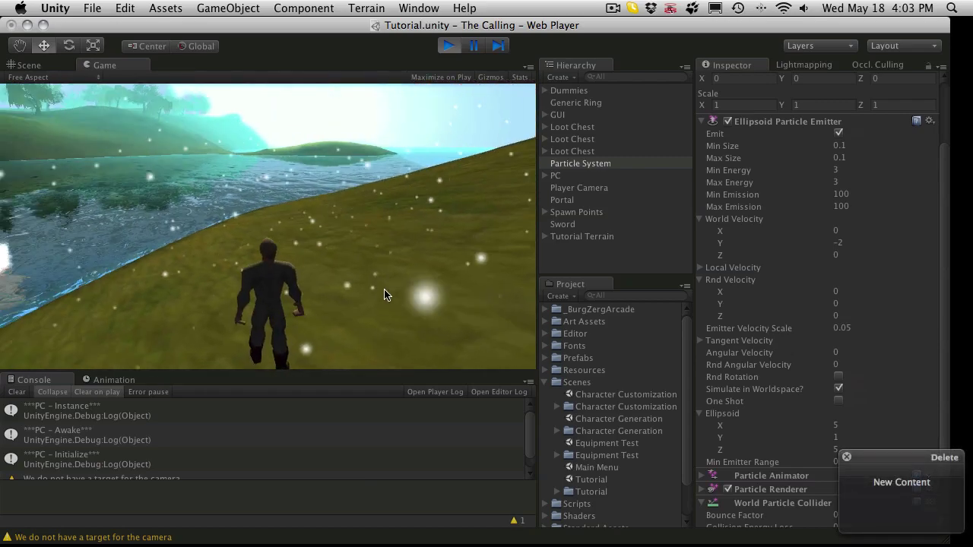
key("w")
key("d")
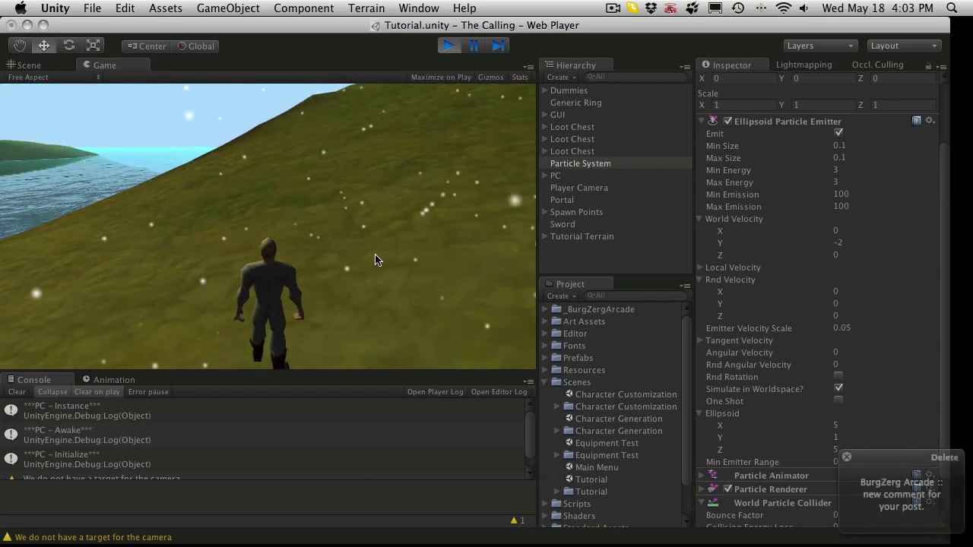
key("d")
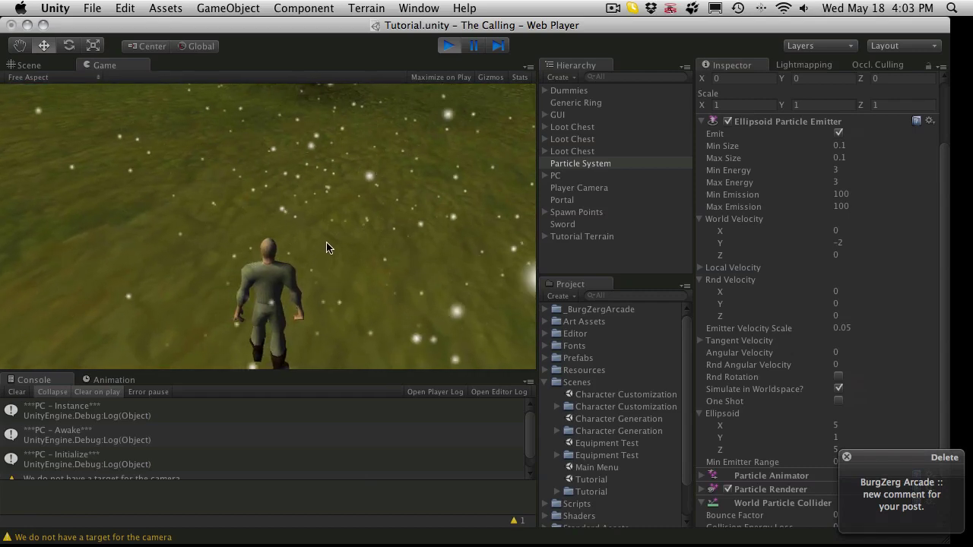
key("d")
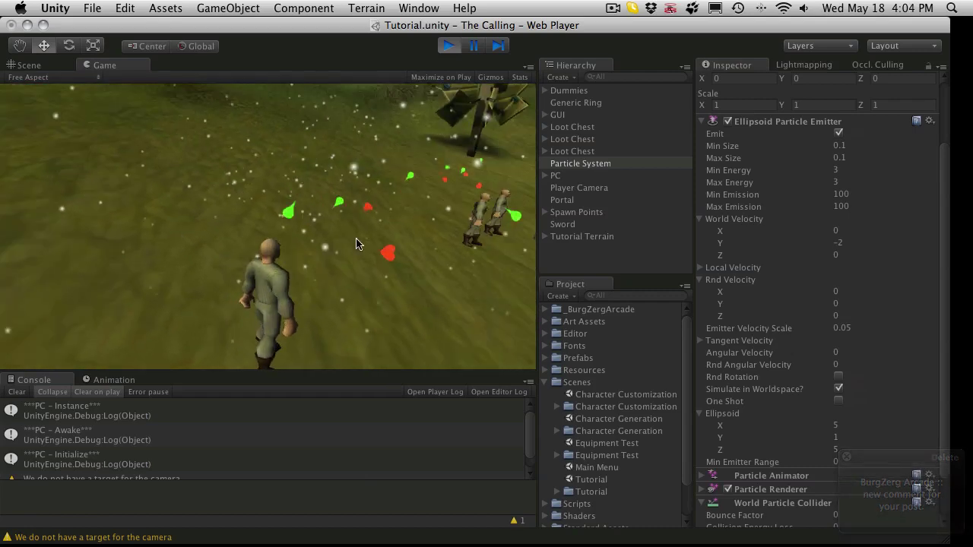
left_click(448, 46)
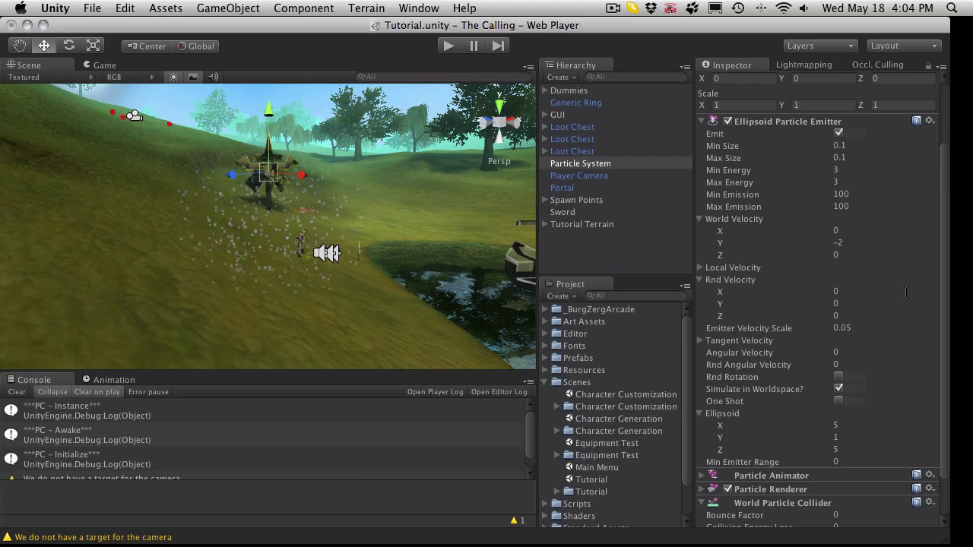
Step: Set the Particle System emitter's Rnd Velocity to 0.2 on X, Y and Z
left_click(864, 291)
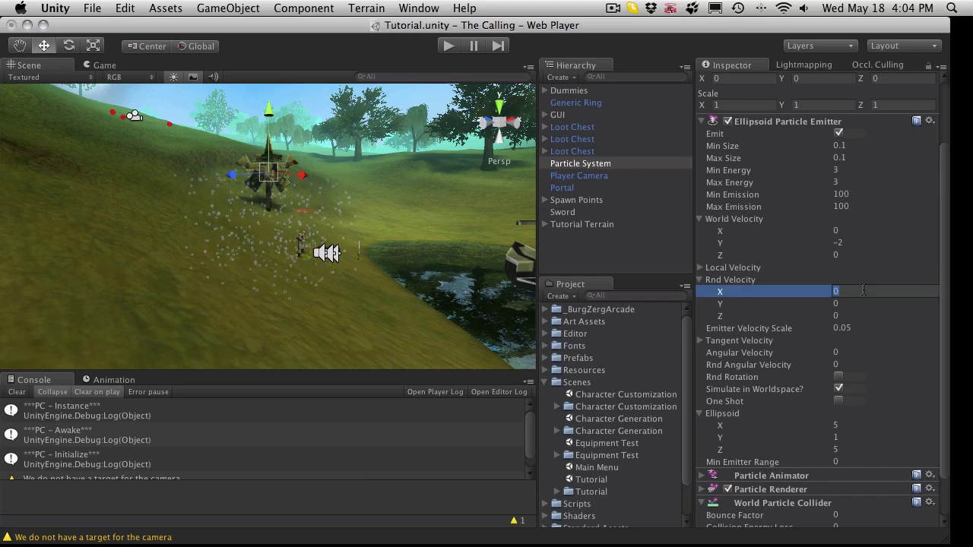
type(".2")
key("Tab")
type(".2")
key("Tab")
type(".2")
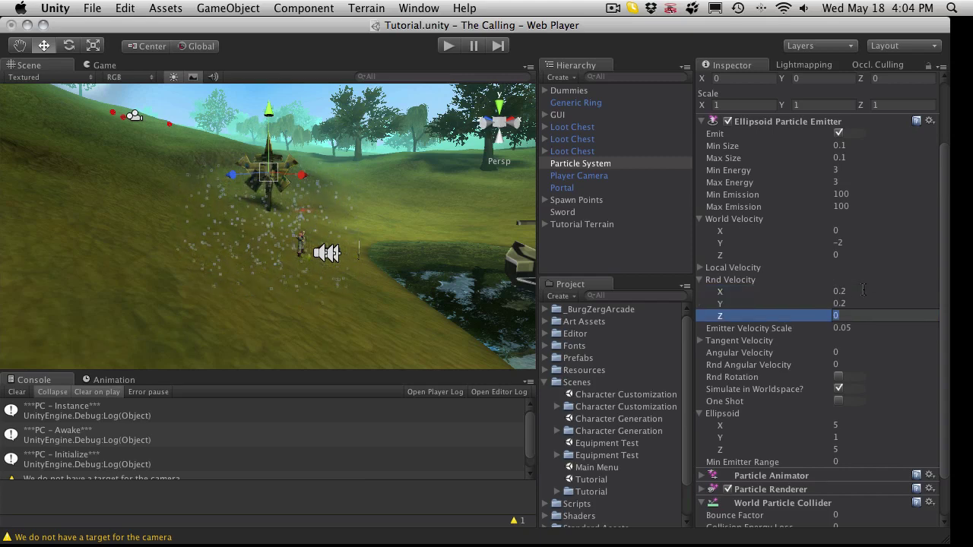
key("Return")
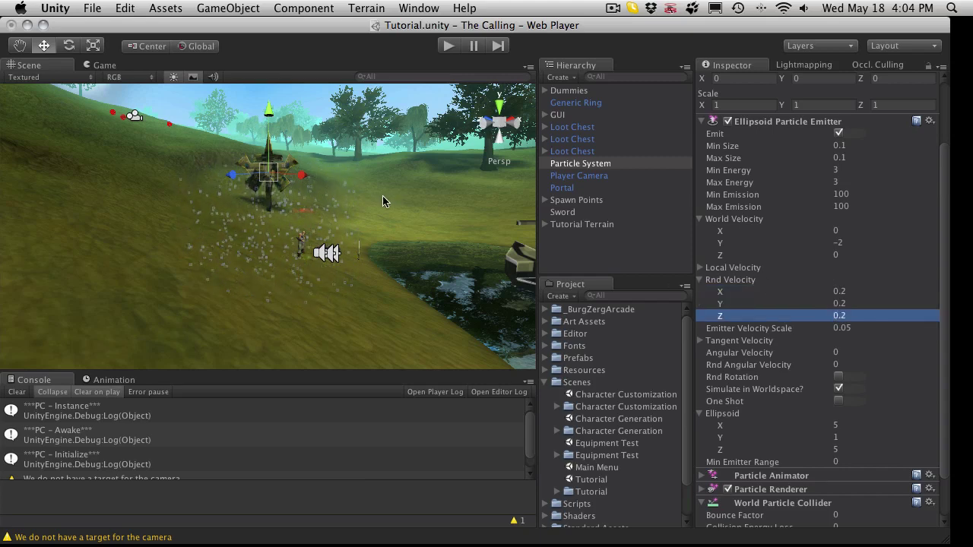
Step: Play the game, run the character into the falling particles to check their random velocity, and stop the game
left_click(448, 45)
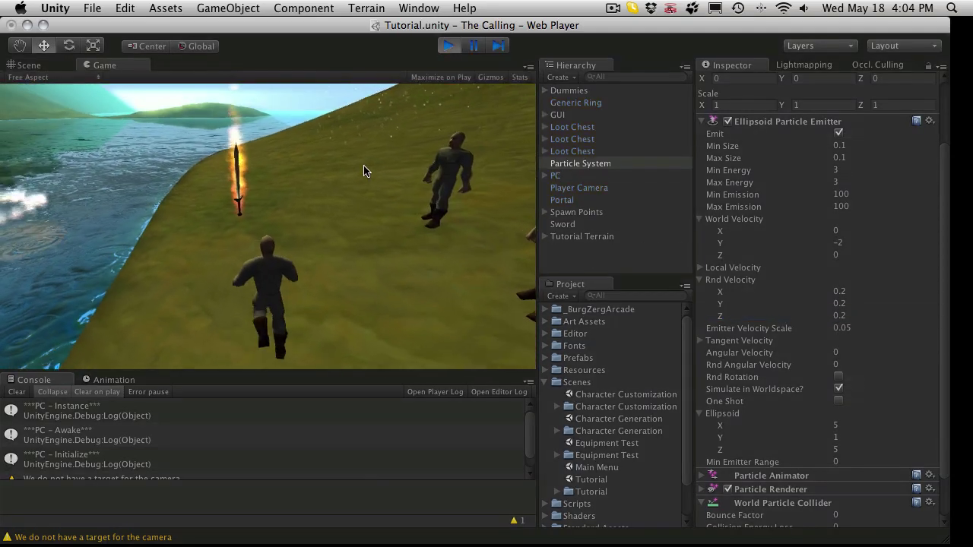
key("w")
key("d")
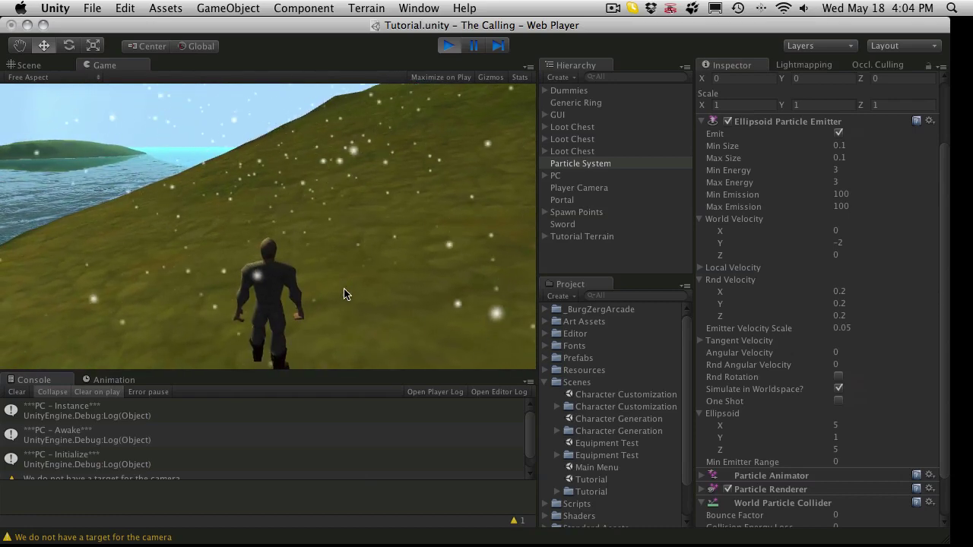
key("d")
key("w")
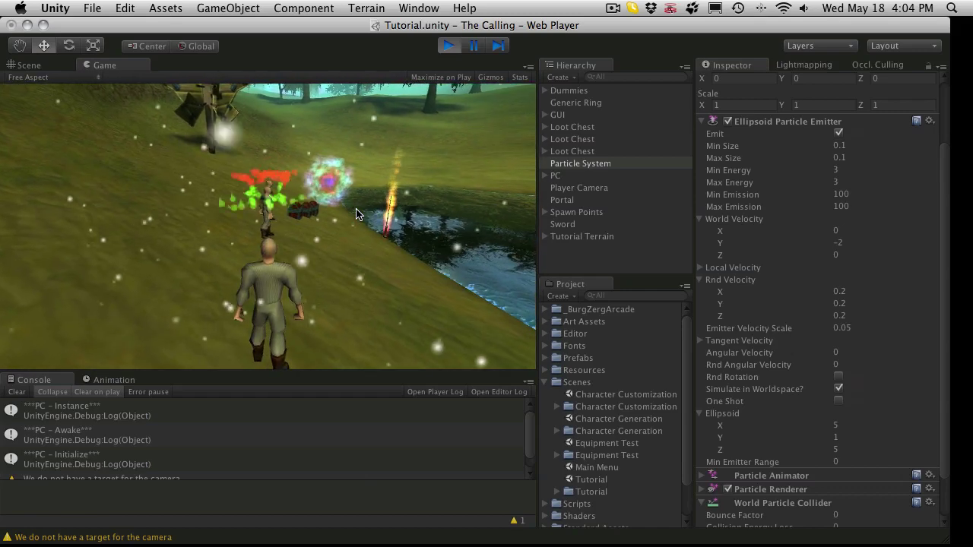
left_click(449, 45)
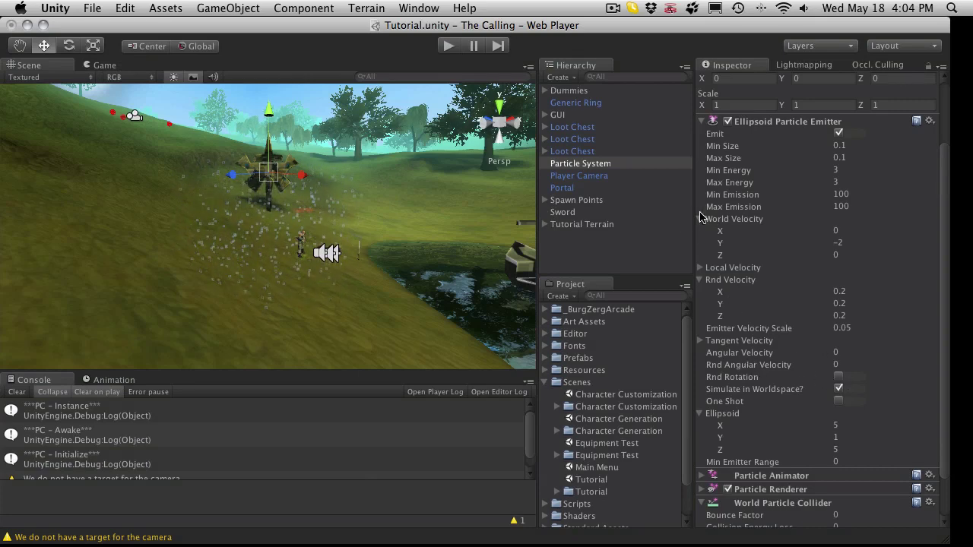
Step: Collapse the Ellipsoid Particle Emitter settings and expand the Particle Animator settings
left_click(700, 219)
left_click(701, 122)
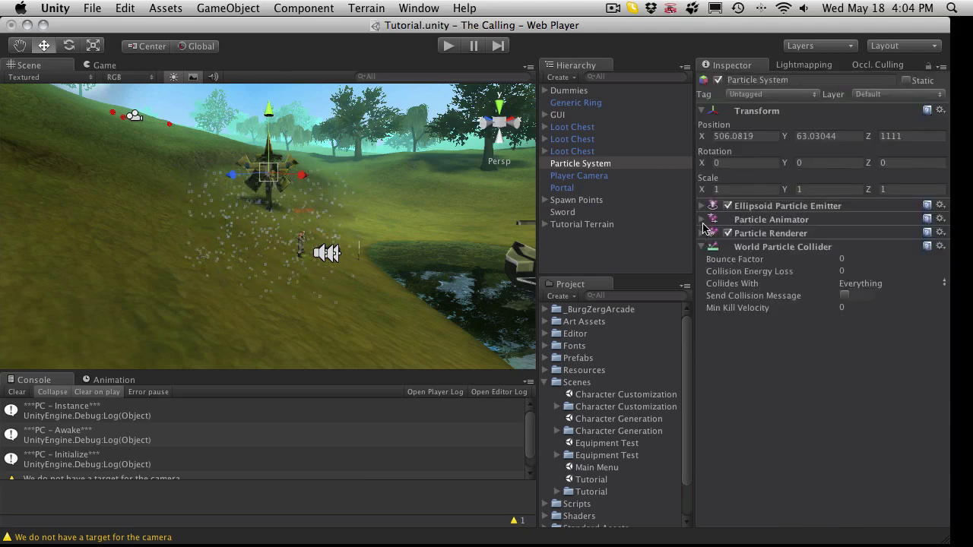
left_click(701, 219)
scroll(737, 288, "down", 3)
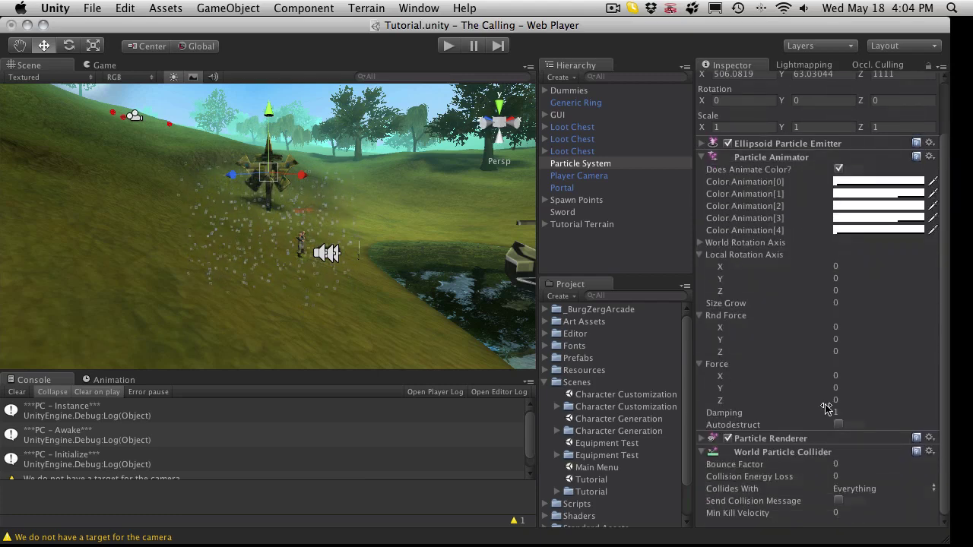
Step: Set the Particle Animator's Force to 0.5 on X, Y and Z
left_click(845, 375)
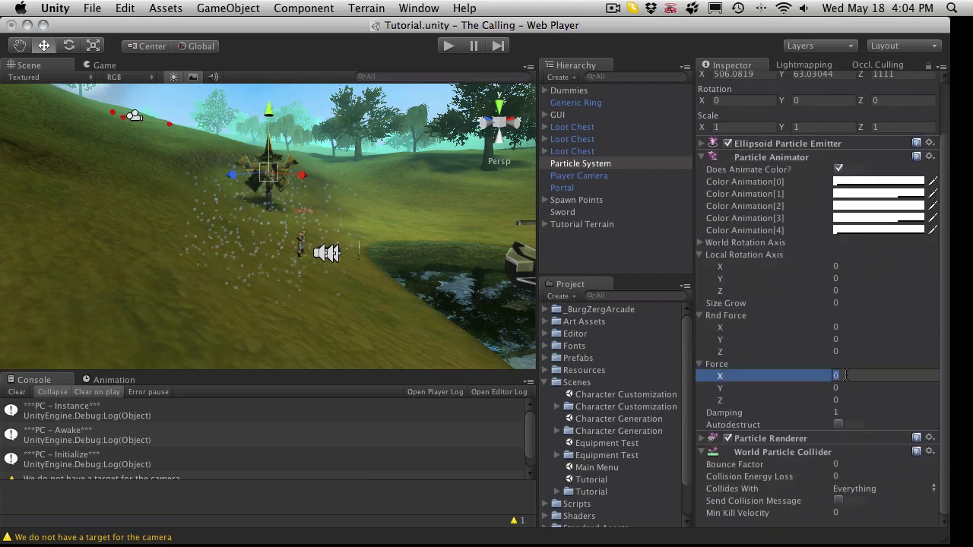
type("0.5")
key("Tab")
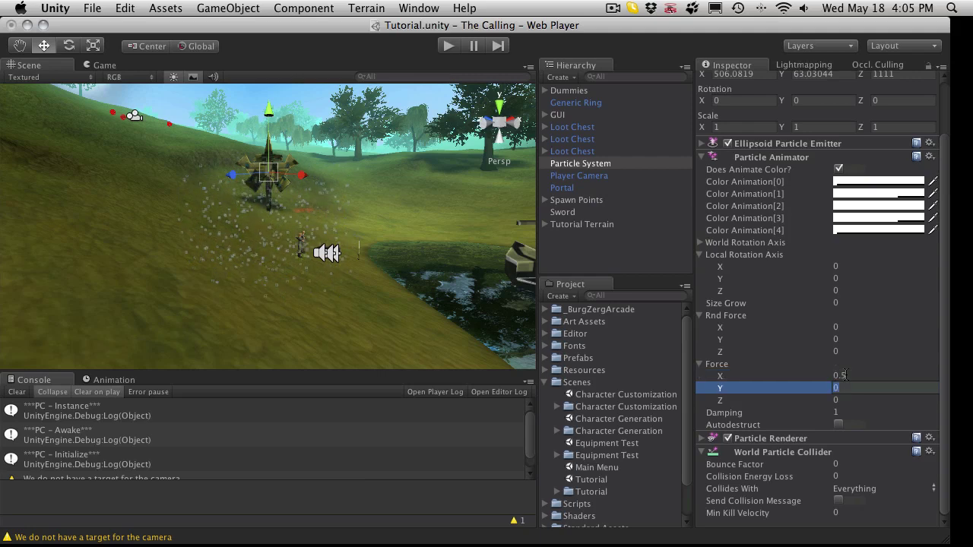
key("Tab")
type(".5")
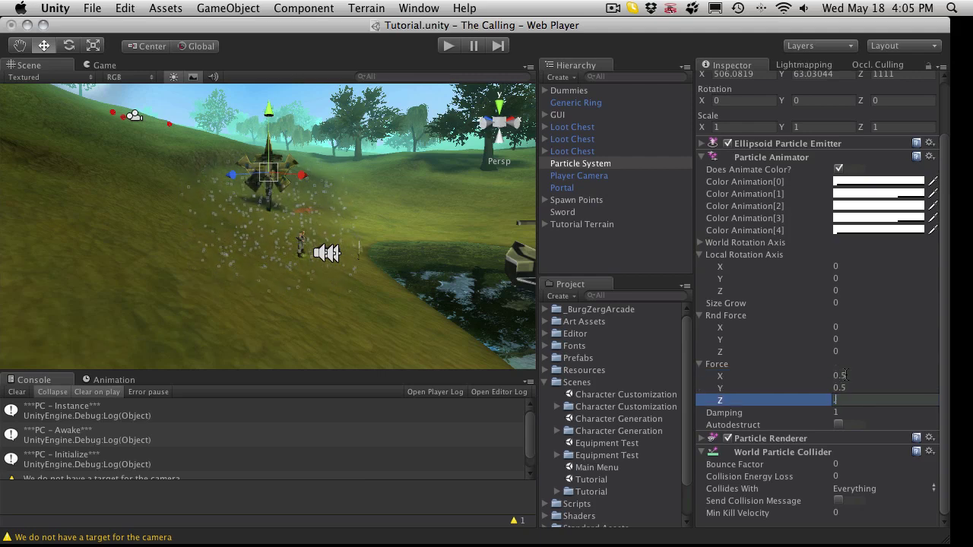
key("Return")
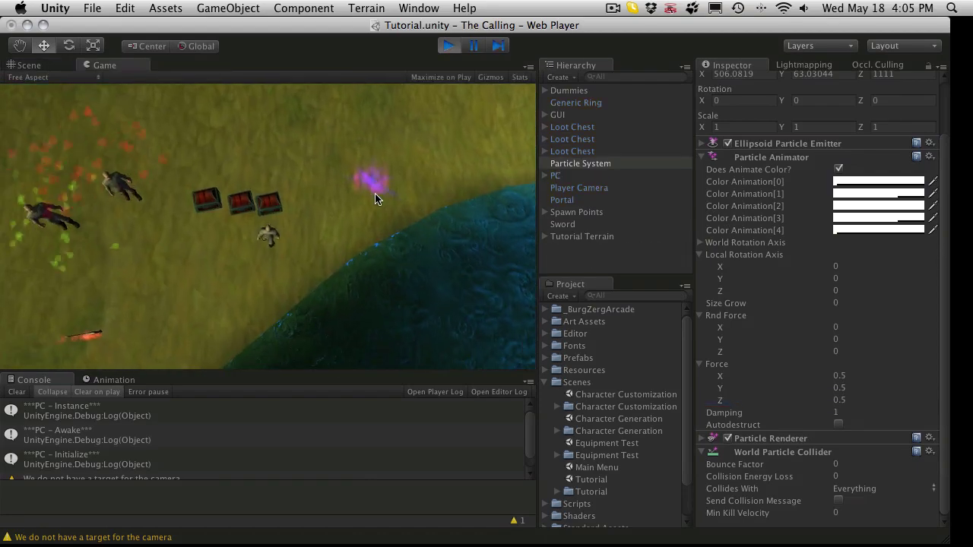
Step: Run the character through the particles in the game to check the effect of the Force, and stop the game
key("w")
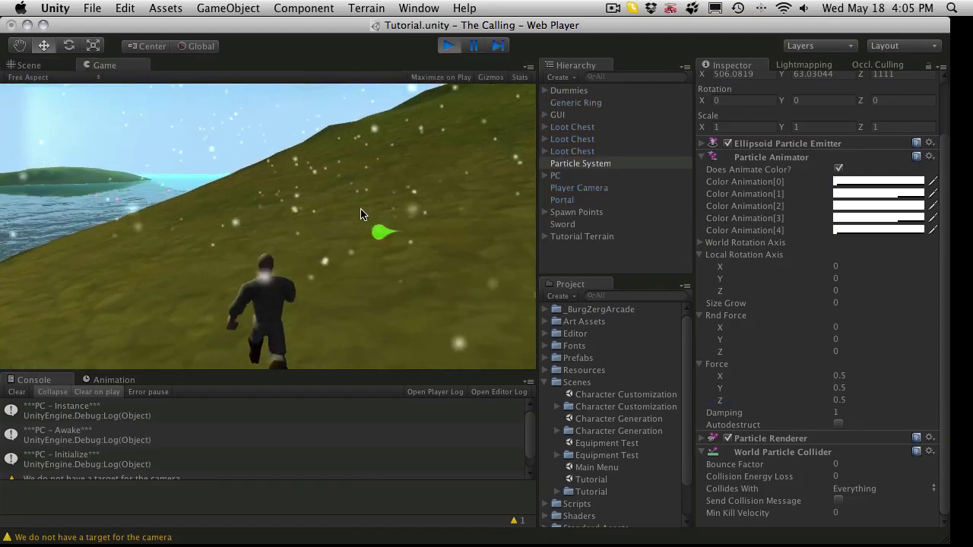
key("d")
key("d")
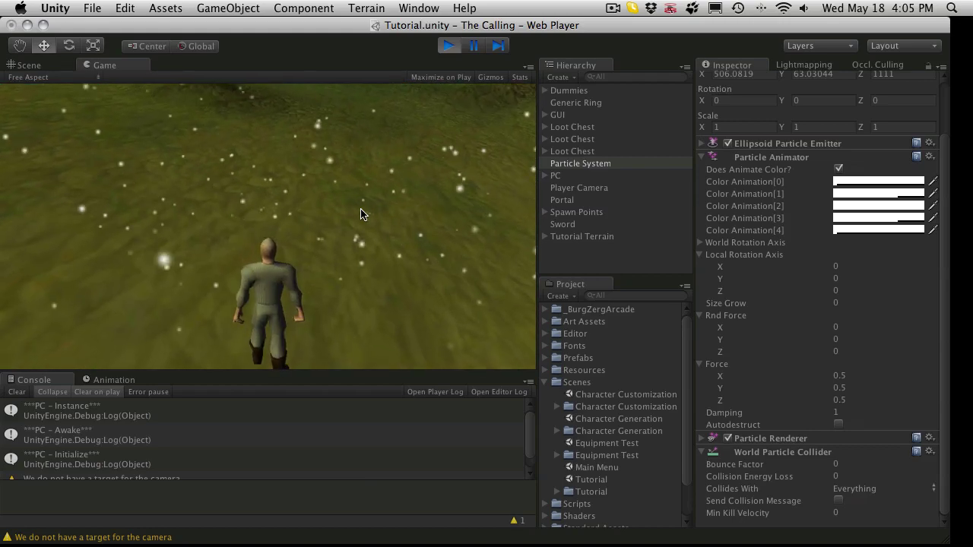
key("d")
key("w")
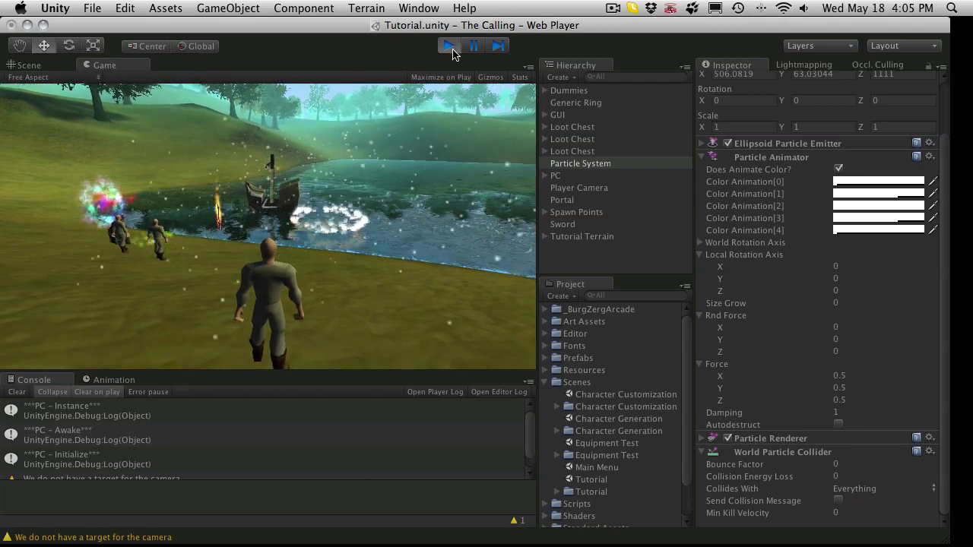
key("super+p")
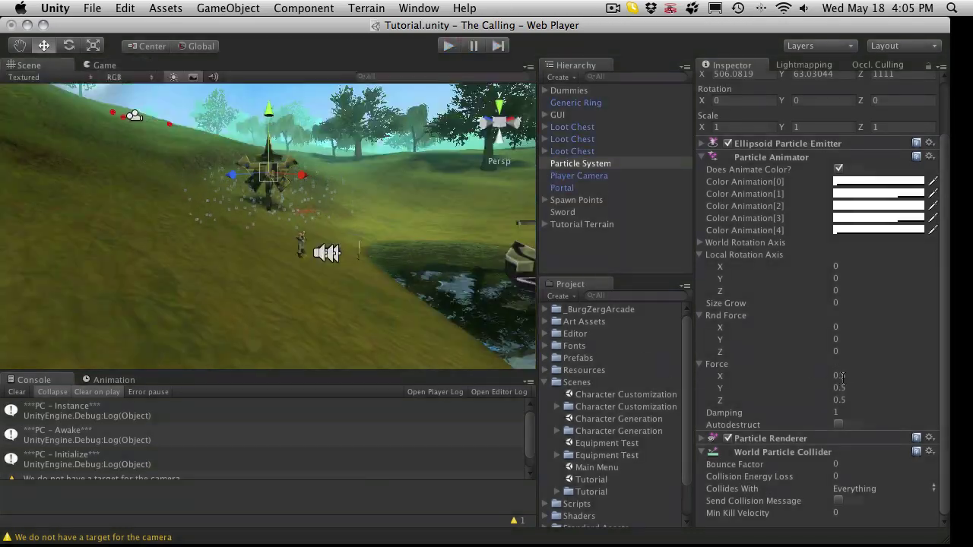
Step: Reset the Particle Animator's Force to 0 on X, Y and Z
left_click(841, 376)
type("0")
key("Tab")
type("0")
key("Tab")
type("0")
key("Tab")
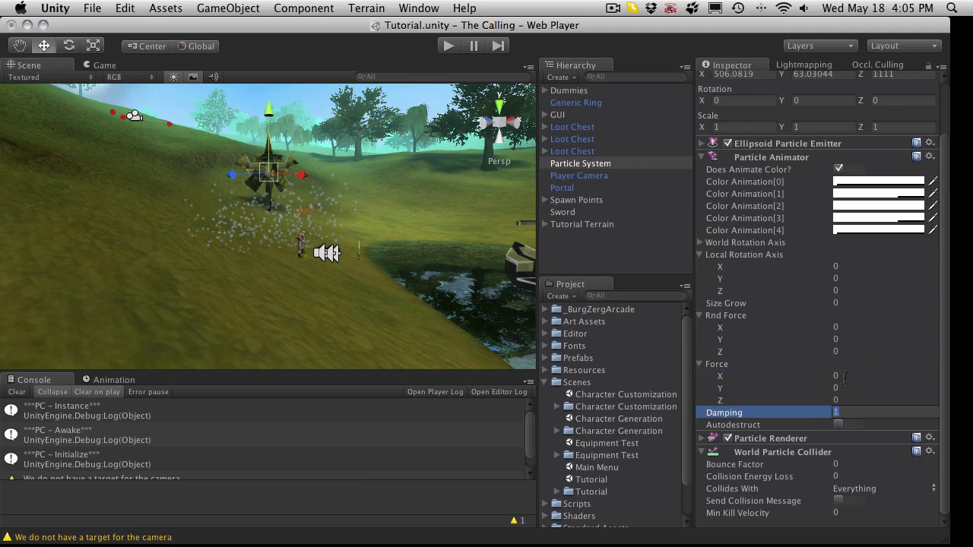
Step: Set the Particle Animator's Rnd Force to 0.5 on X, Y and Z
left_click(846, 327)
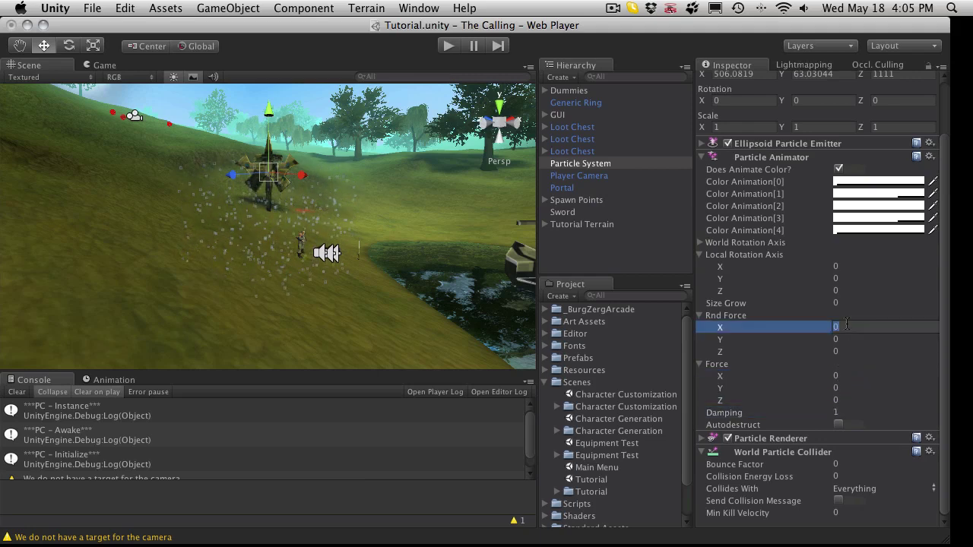
type(".5")
key("Tab")
key("Tab")
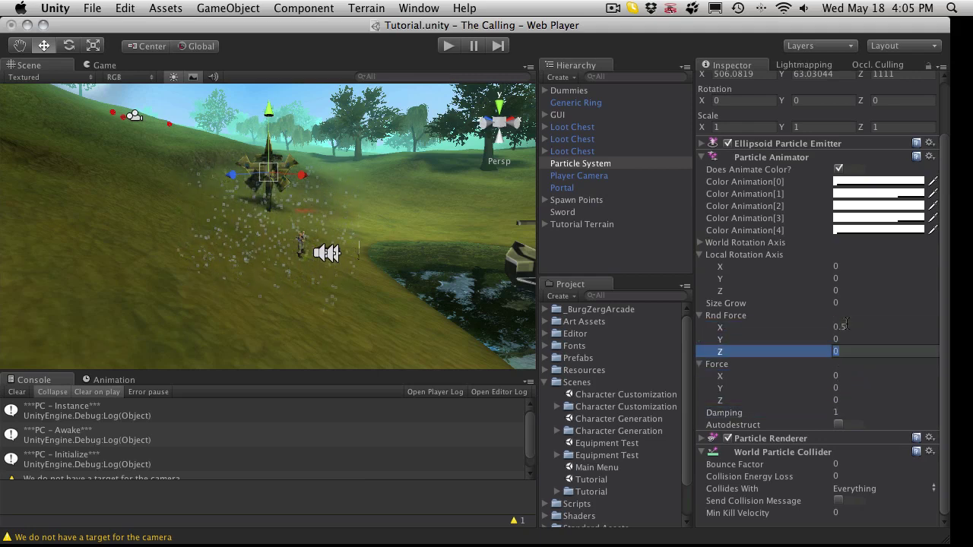
key("shift+Tab")
type(".5")
key("Tab")
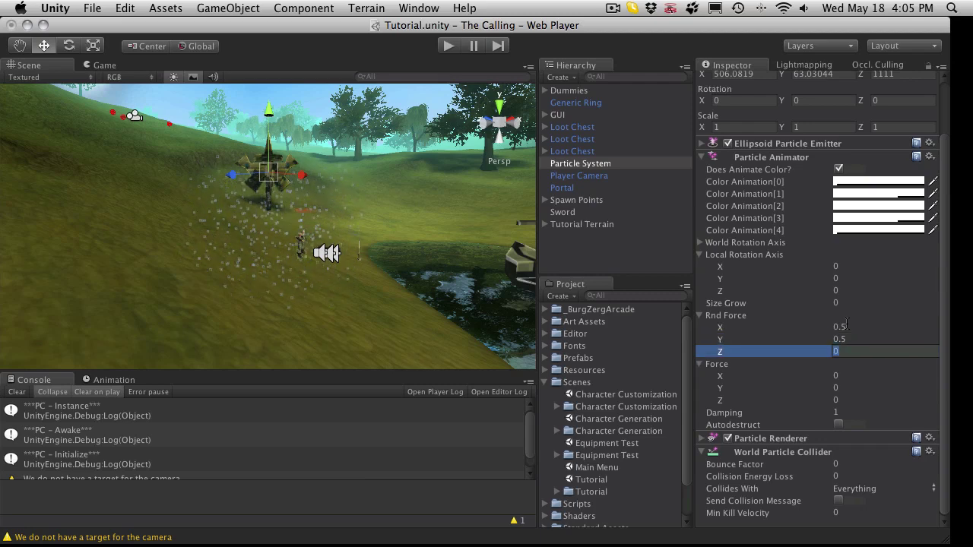
type(".5")
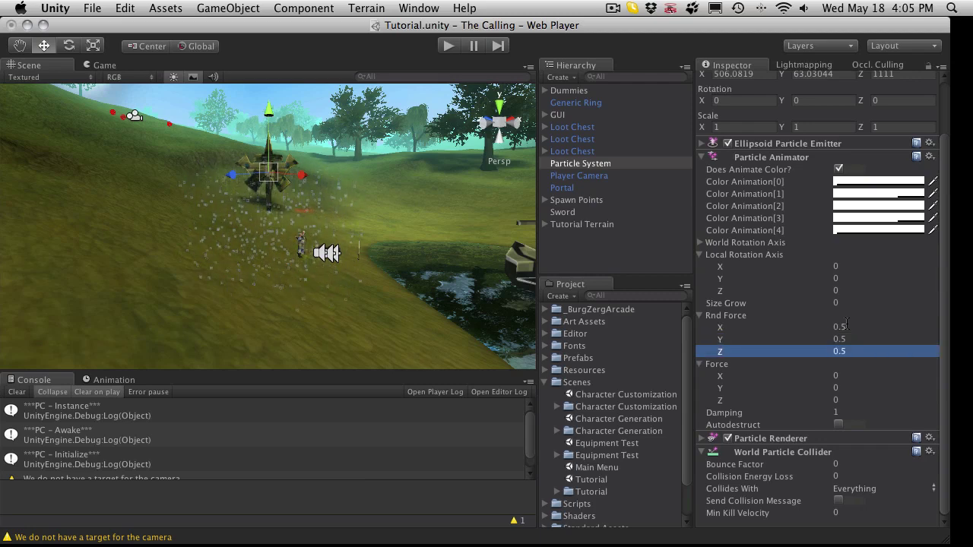
Step: Start the game and run the character through the particles to check the effect of the Rnd Force
left_click(448, 47)
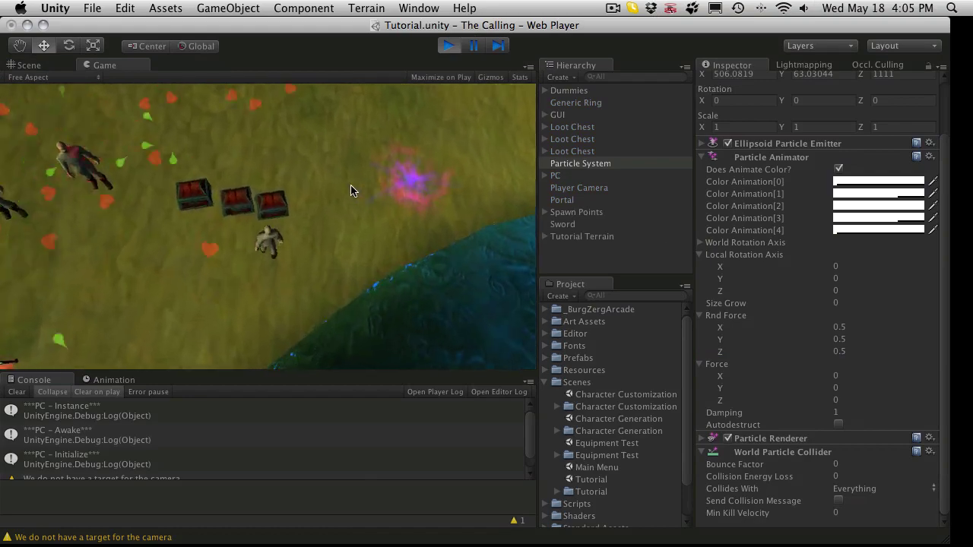
key("w")
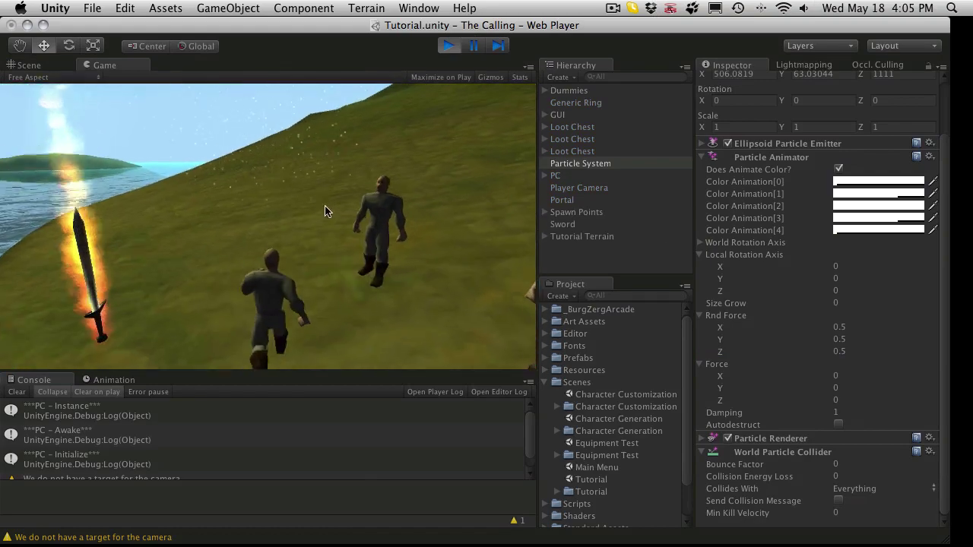
key("w")
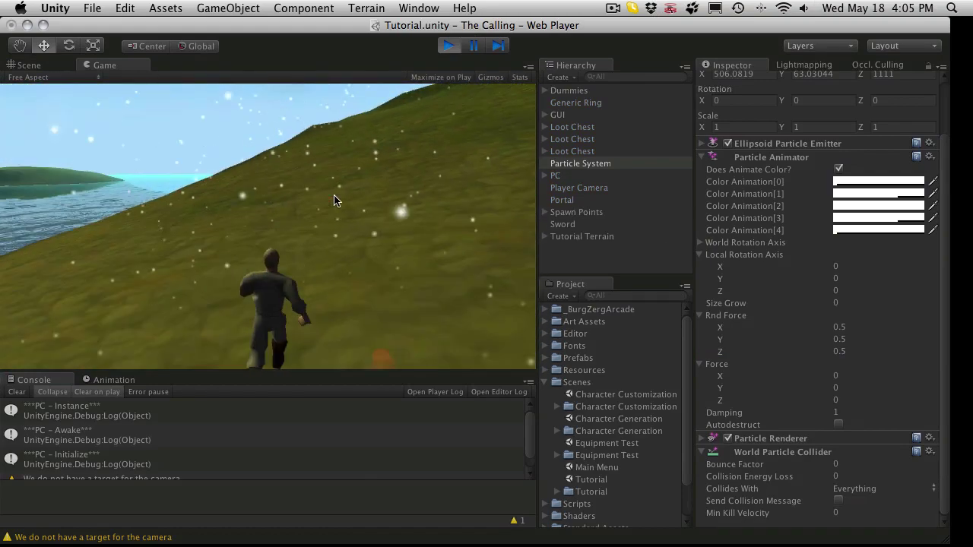
key("d")
key("w")
key("d")
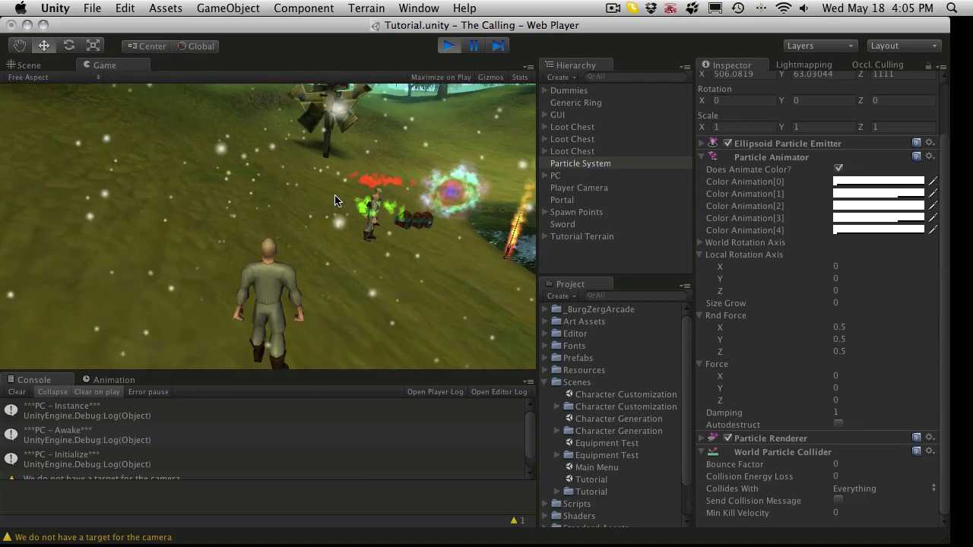
key("w")
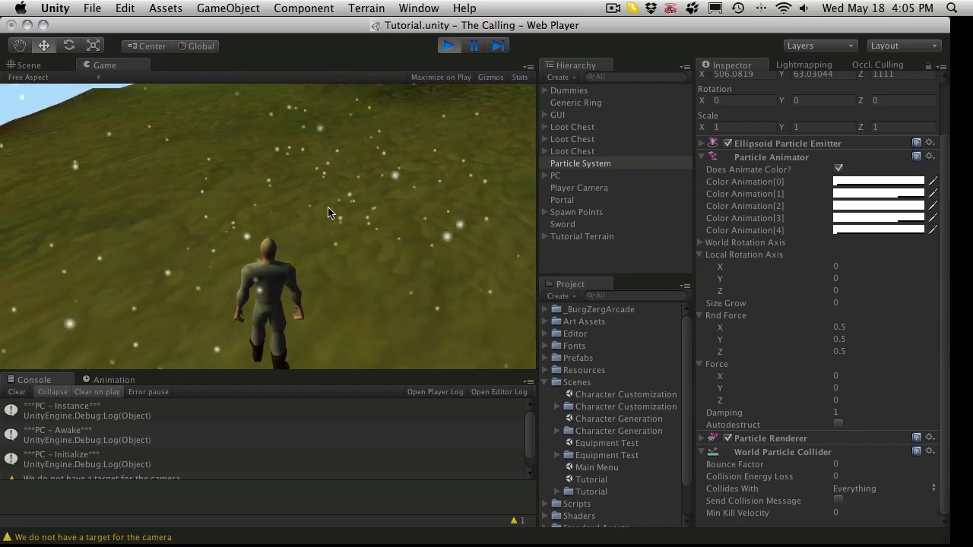
key("d")
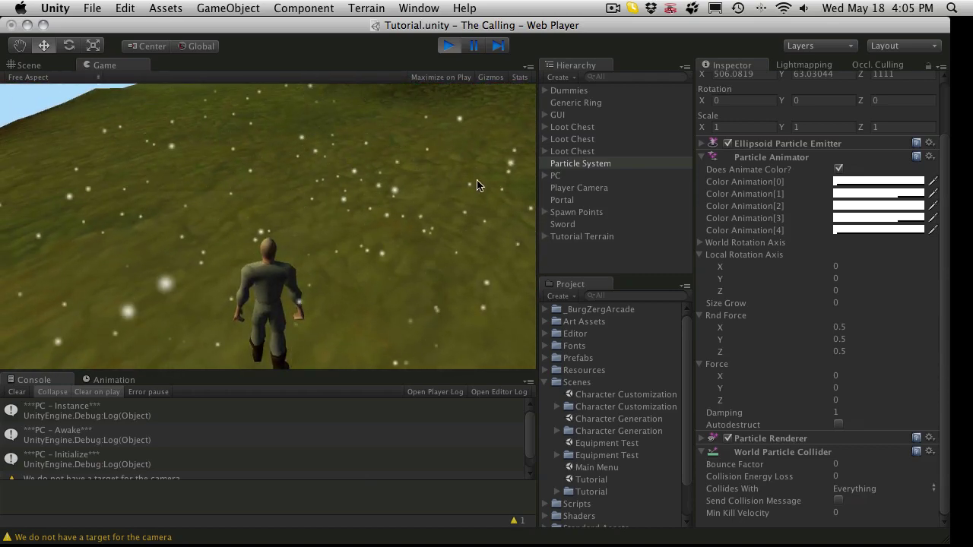
key("d")
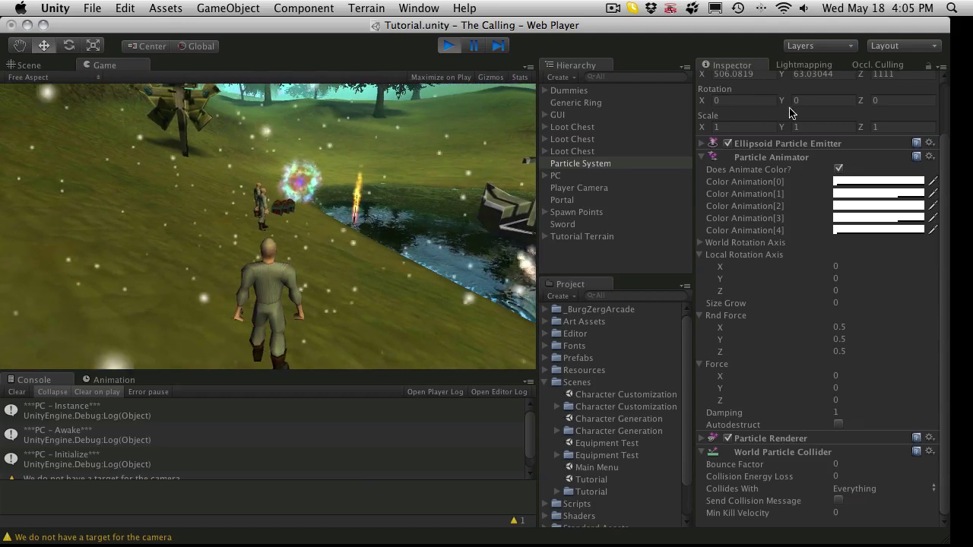
Step: Set the Particle System's Y position to 60 and move the character among the particles to check their height
left_click(616, 163)
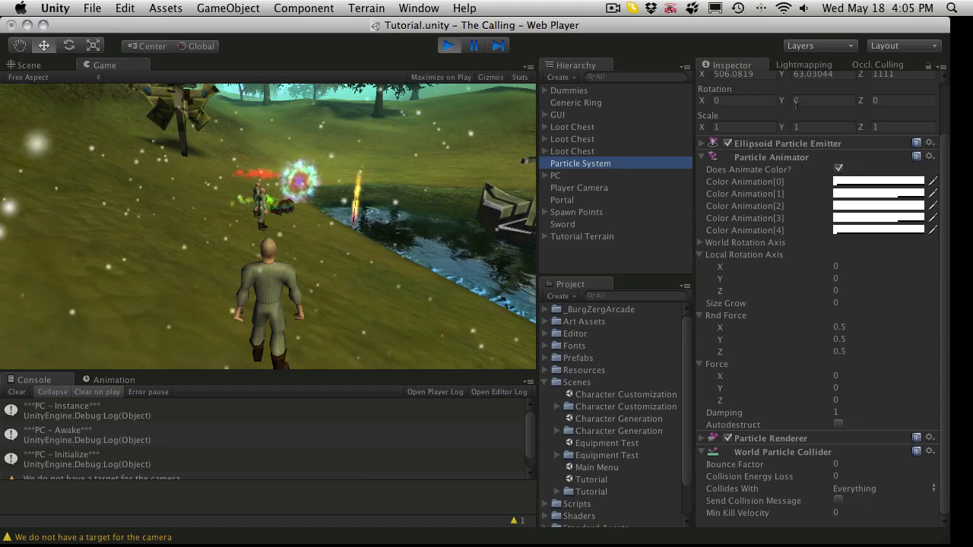
scroll(783, 144, "up", 3)
left_click(814, 135)
type("60")
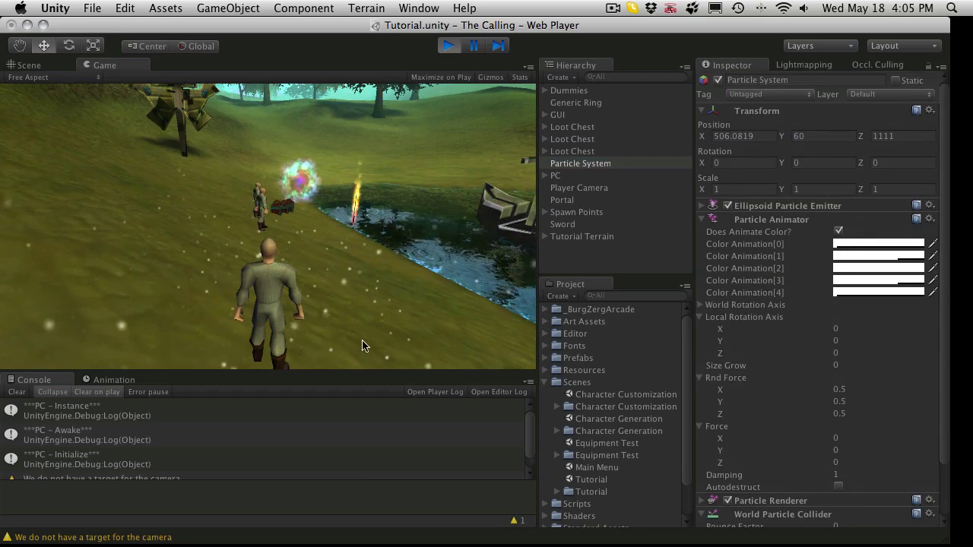
key("w")
key("a")
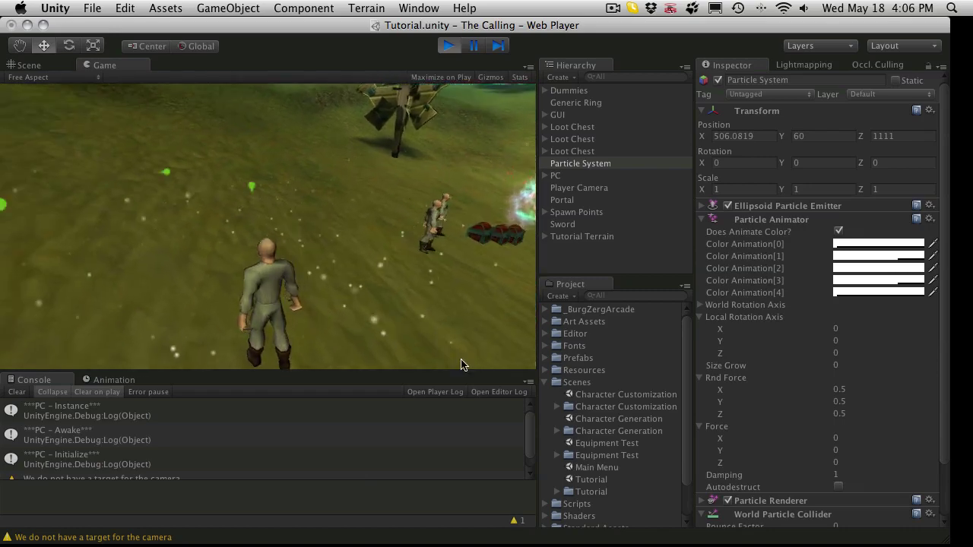
Step: Set the World Particle Collider's Bounce Factor to 0.5 and move the character around to check the bouncing particles
scroll(827, 456, "down", 4)
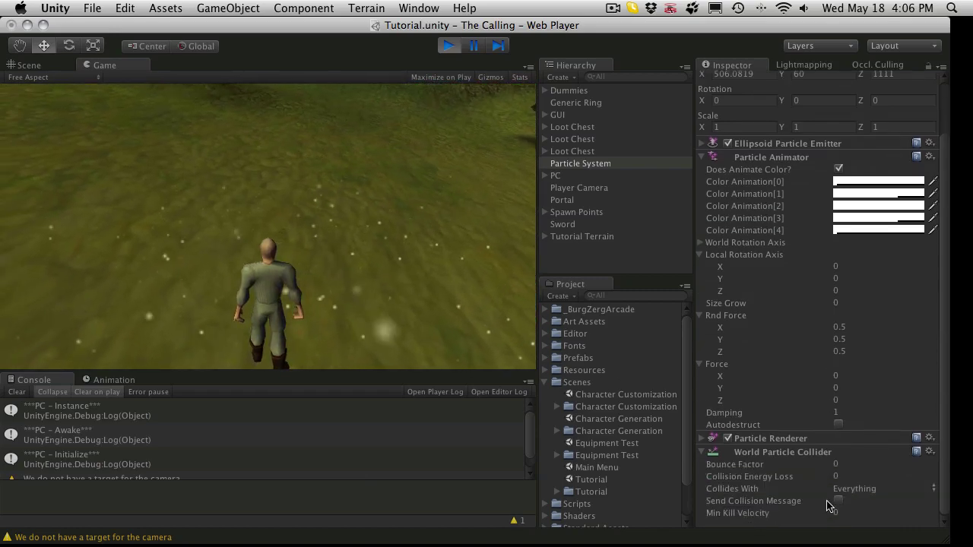
left_click(845, 463)
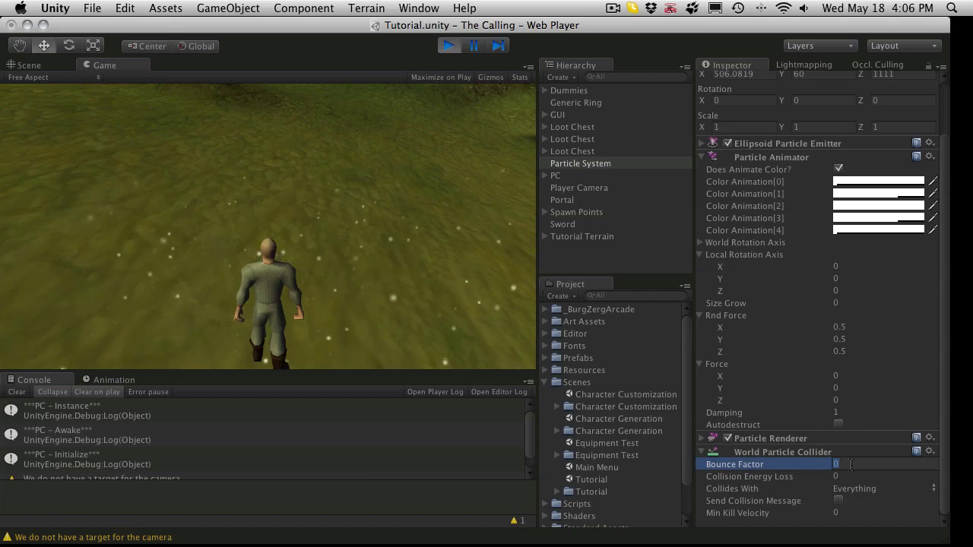
type("0.5")
key("Return")
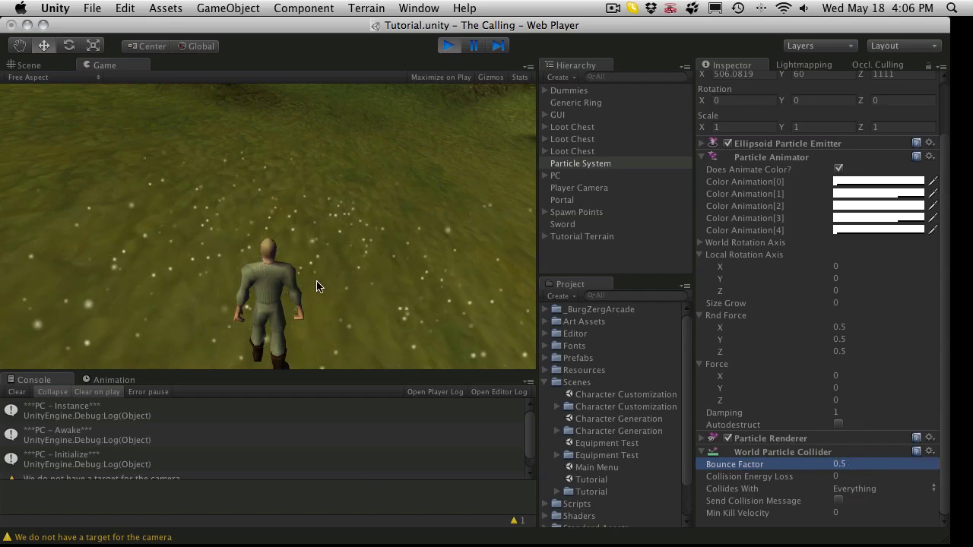
key("d")
key("w")
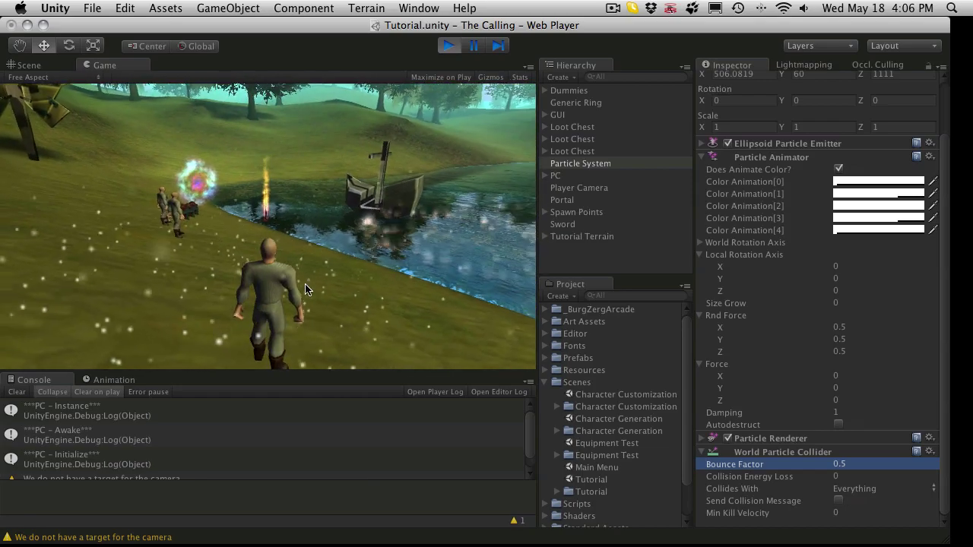
key("a")
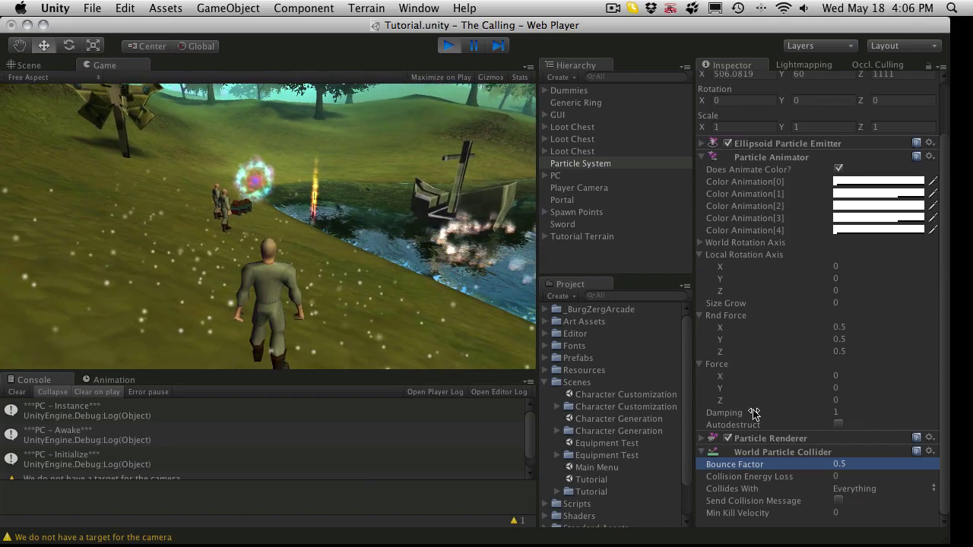
Step: Set the World Particle Collider's Bounce Factor back to 0 and run the character through the particles to compare
left_click(886, 474)
left_click(867, 465)
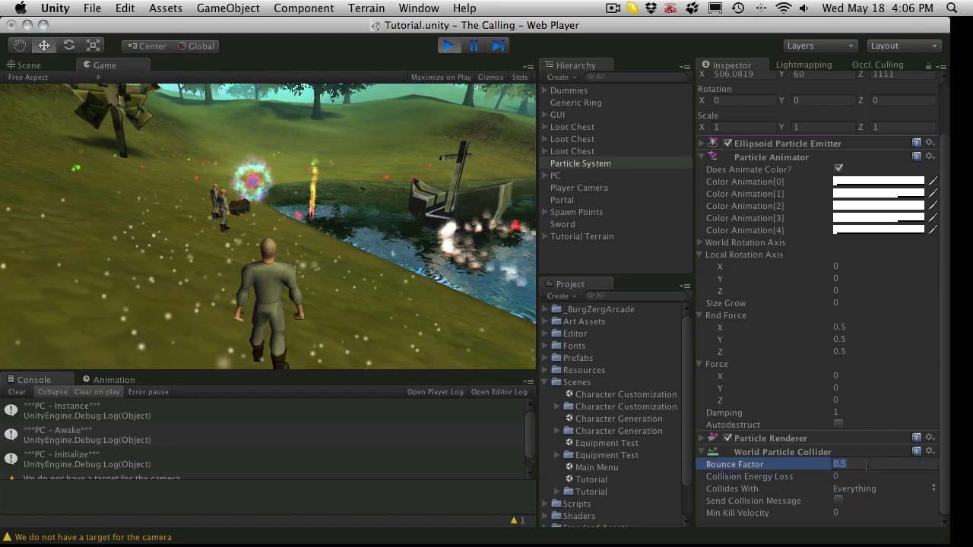
type("0")
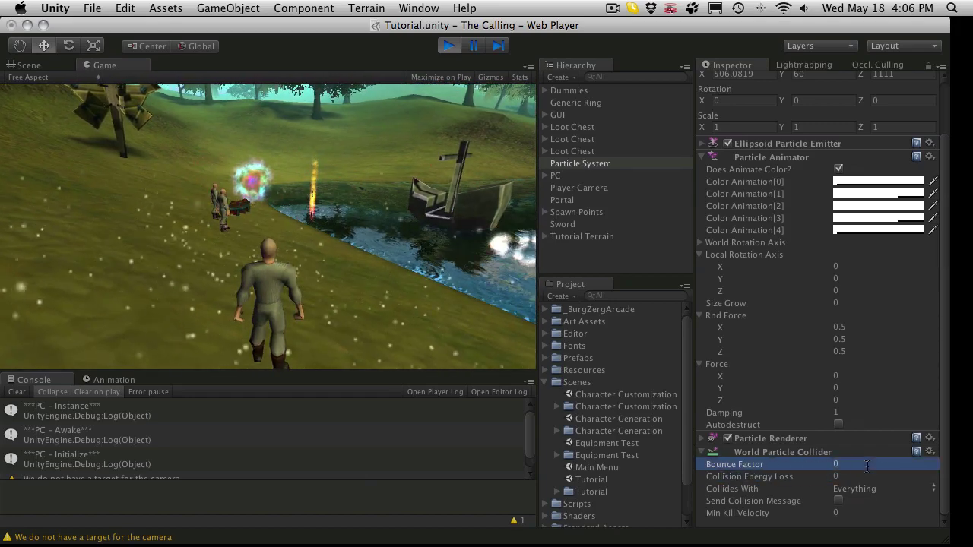
left_click(310, 298)
key("w")
key("a")
key("a")
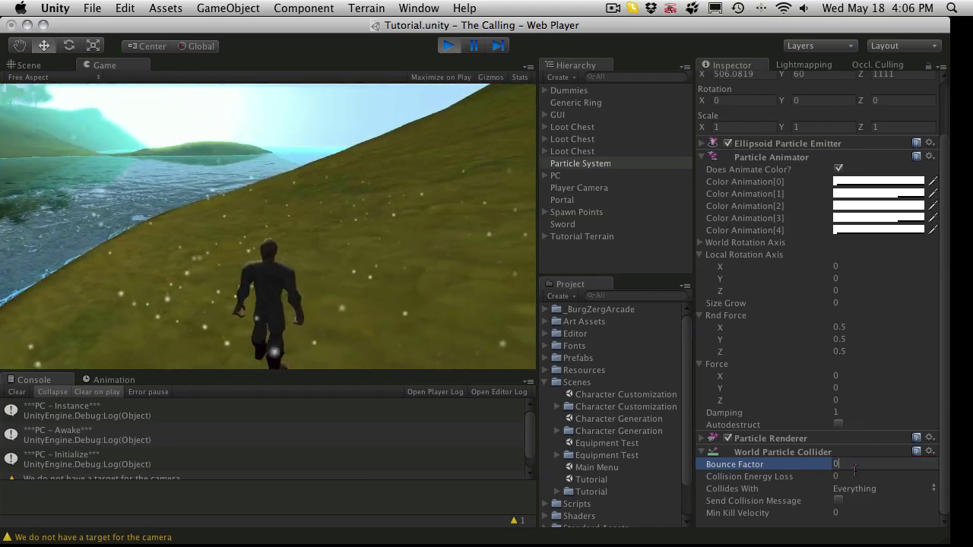
Step: Set the World Particle Collider's Bounce Factor to 0.1 and its Min Kill Velocity to 0.1
type("0.1")
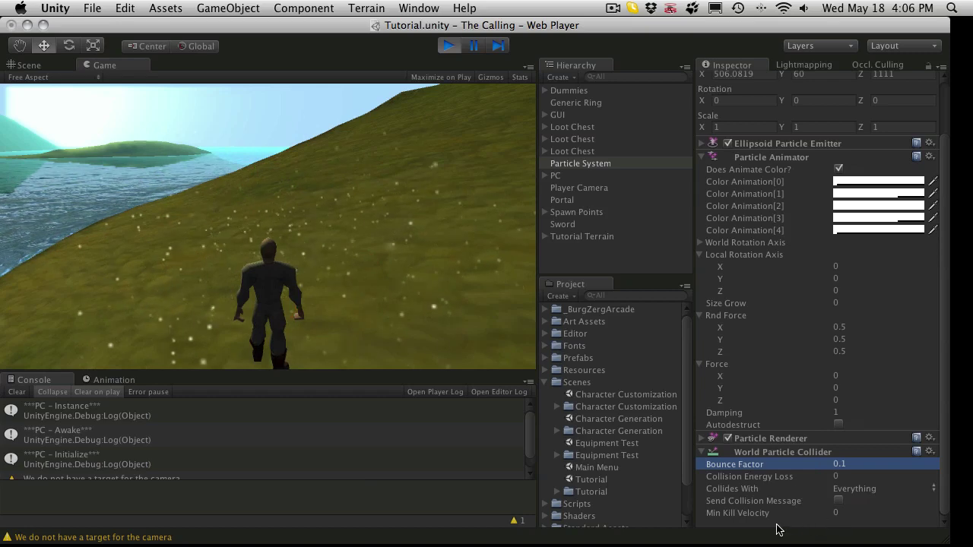
left_click(840, 513)
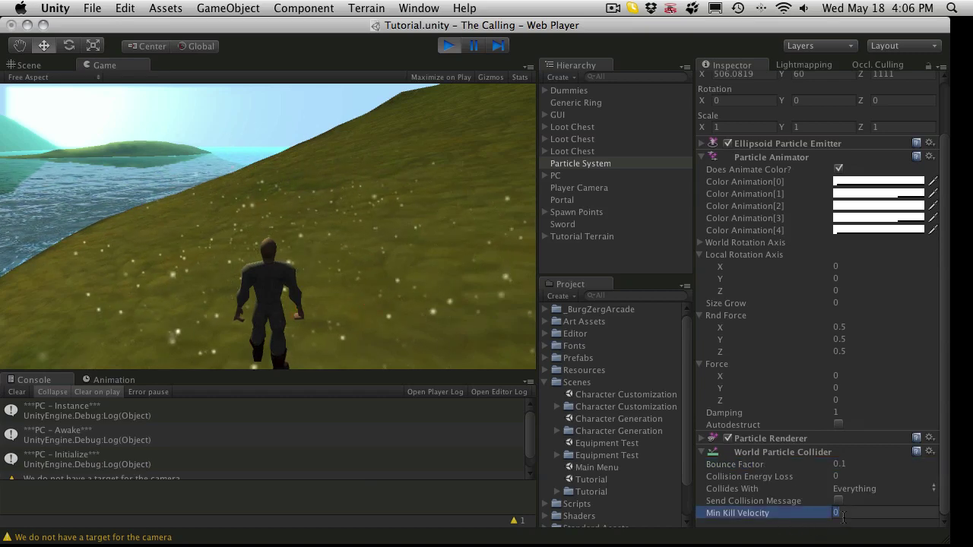
type("0.1")
key("Return")
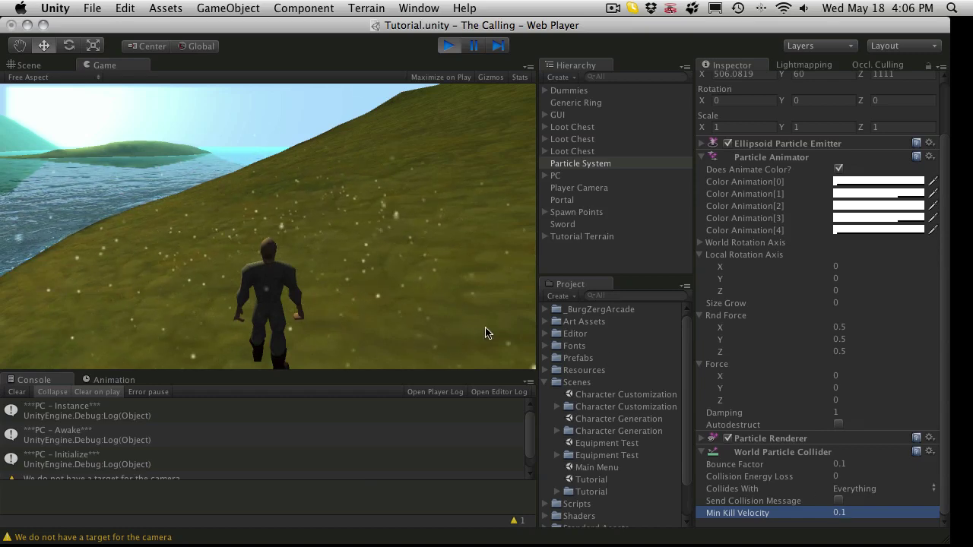
Step: Set the World Particle Collider's Min Kill Velocity to 0.05 and run the character through the particles to check it
left_click(856, 512)
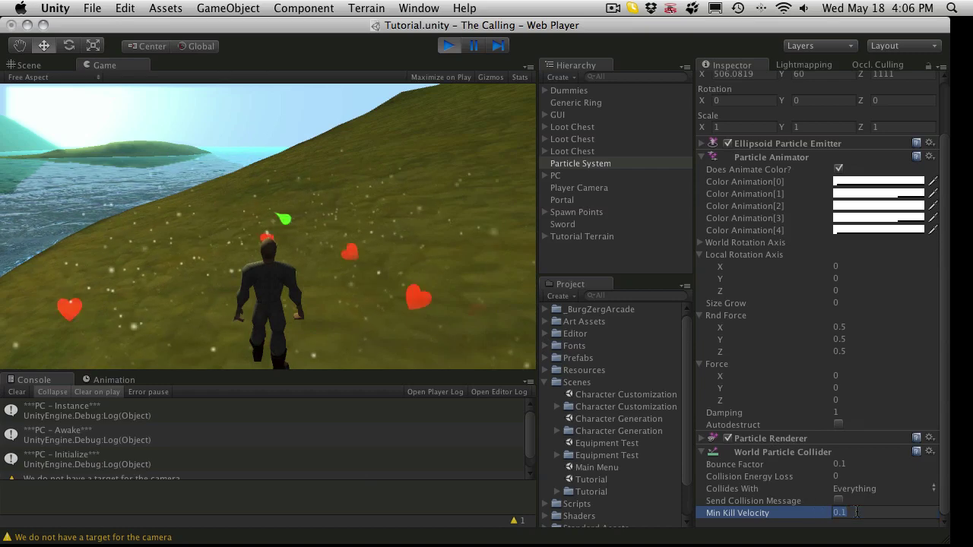
type("0.05")
key("Return")
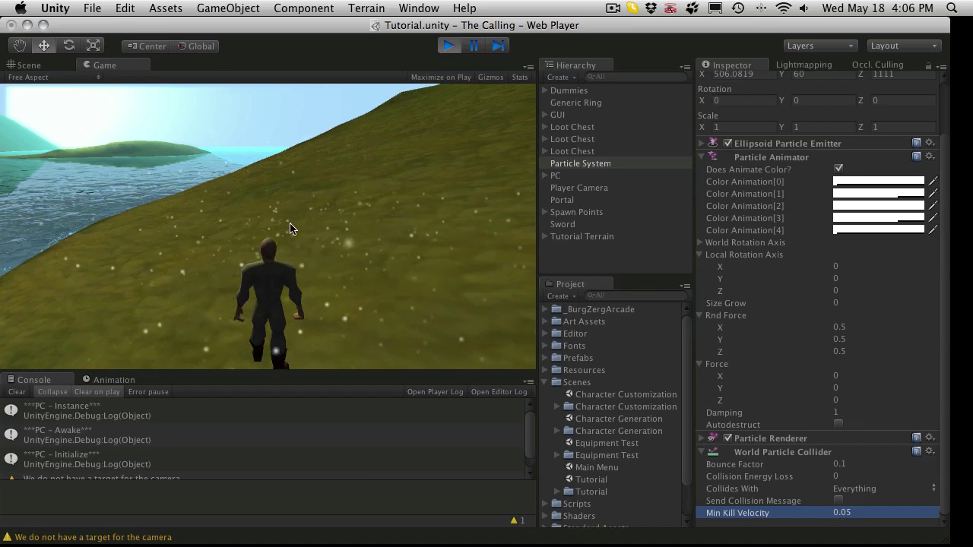
key("w")
key("d")
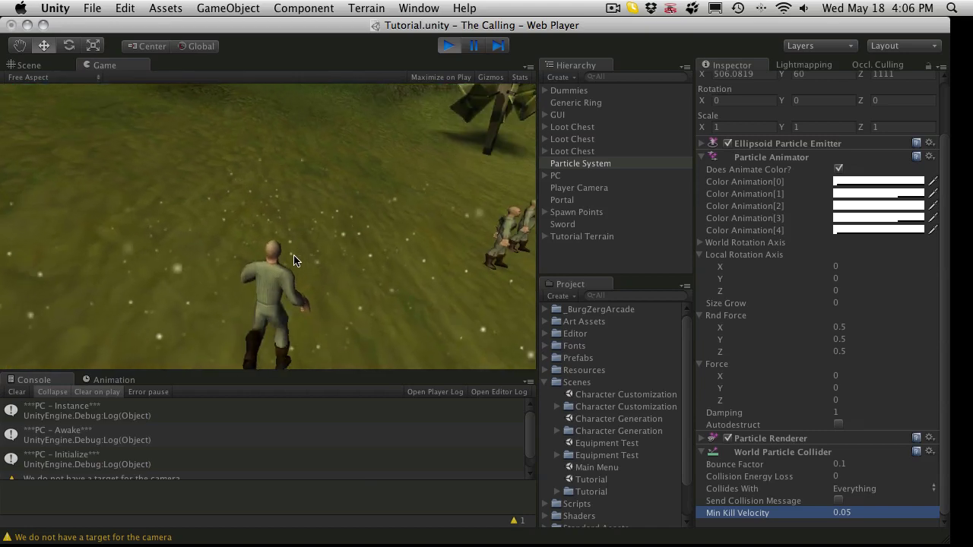
Step: Reset the World Particle Collider's Bounce Factor to 0 and turn the character to view the particles
left_click(864, 465)
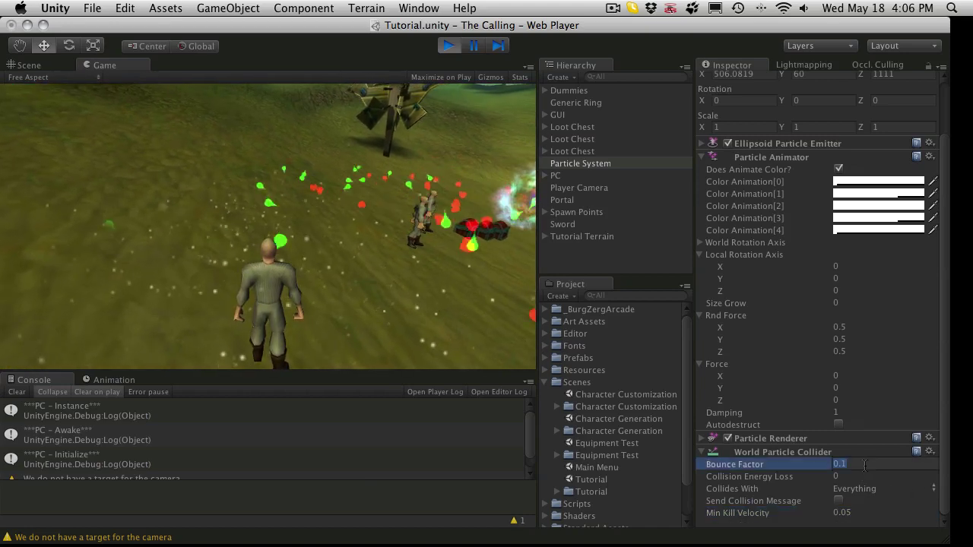
type("0")
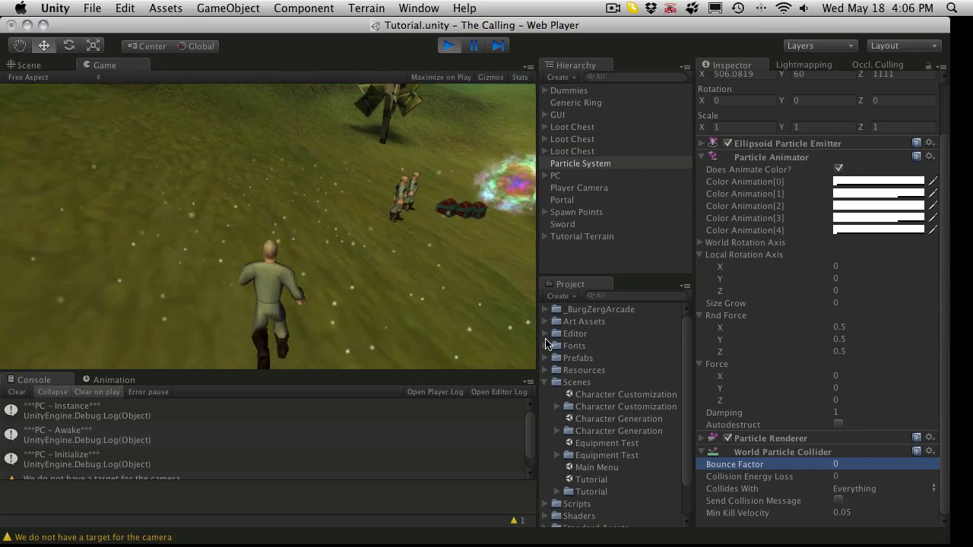
type("ad")
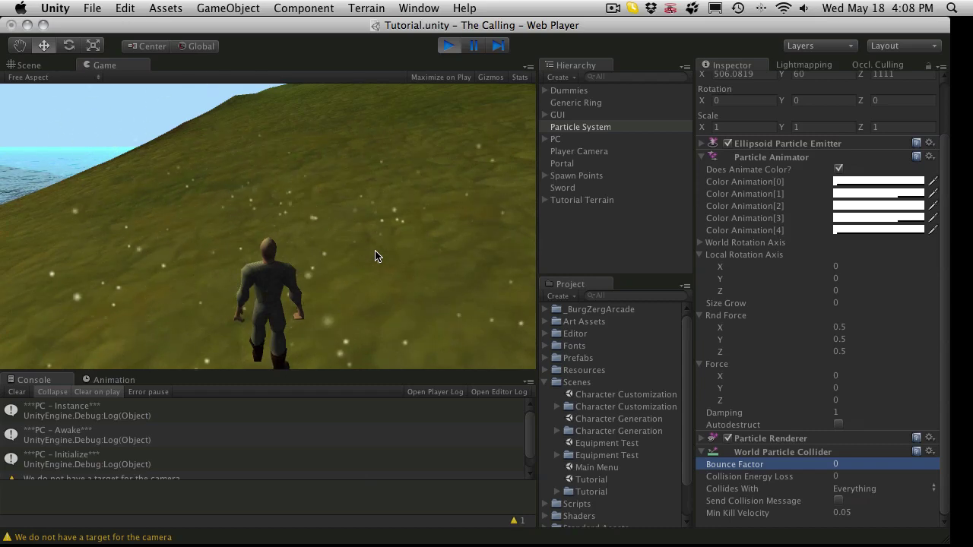
Step: Check the system's date and time settings in the Date & Time preferences, and close them
left_click(858, 7)
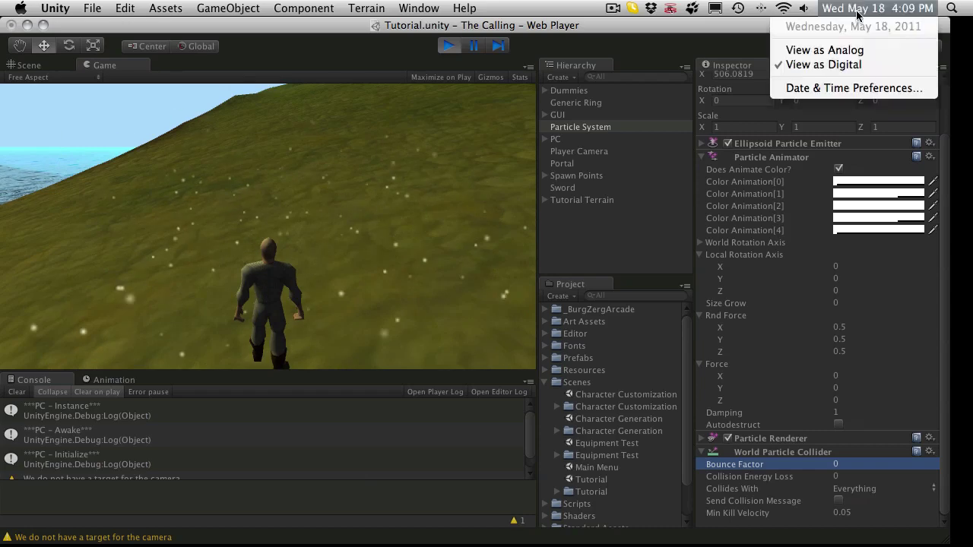
left_click(852, 87)
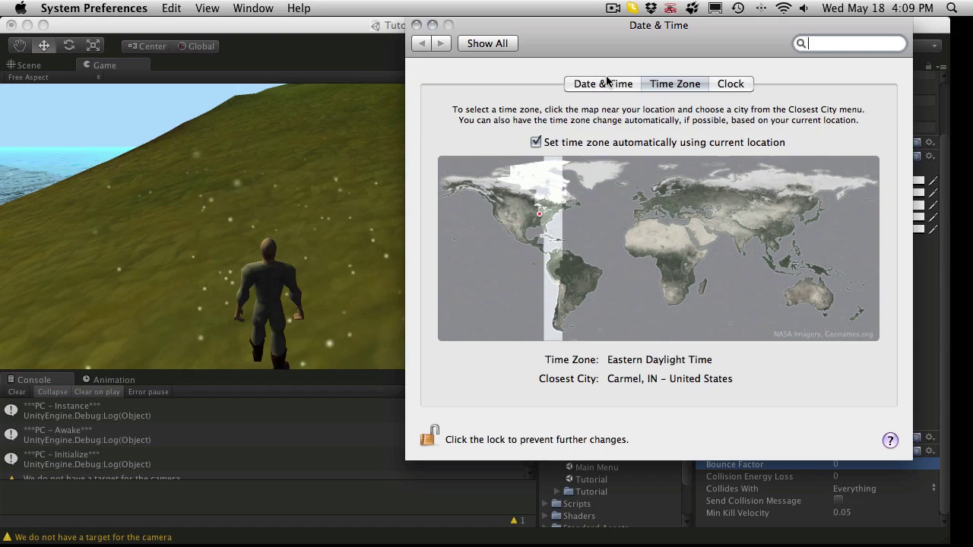
left_click(607, 82)
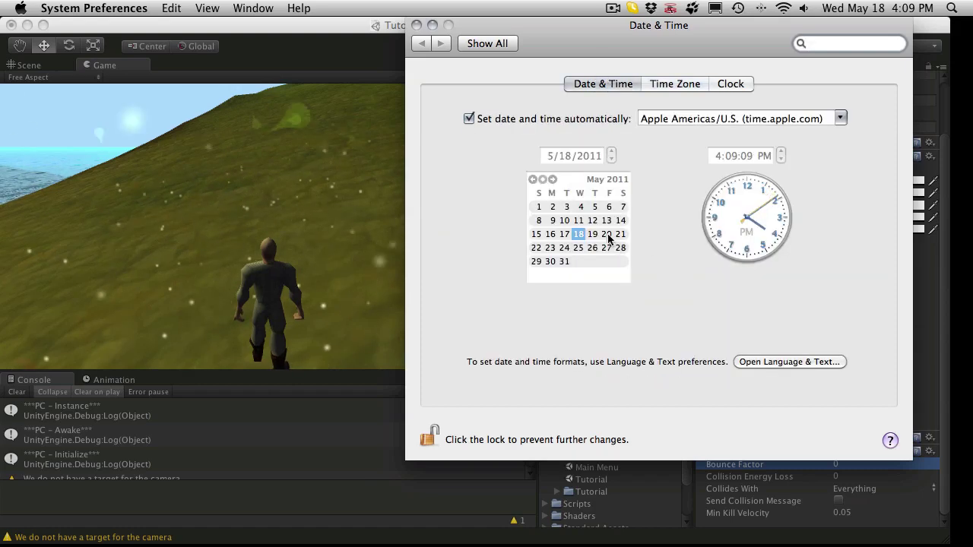
left_click(416, 25)
Step: Quit Microsoft Outlook and enlarge the Unity window to fill the screen
mouse_move(104, 538)
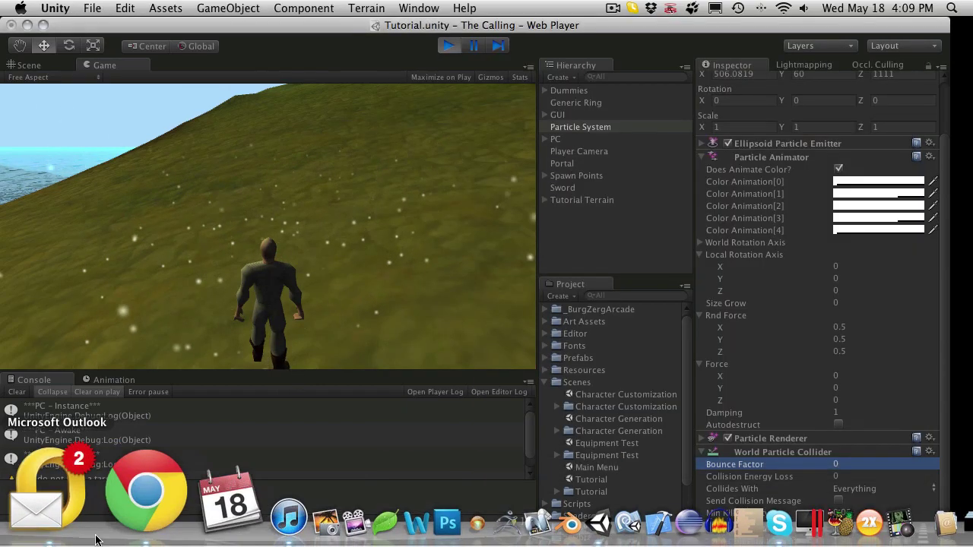
right_click(91, 494)
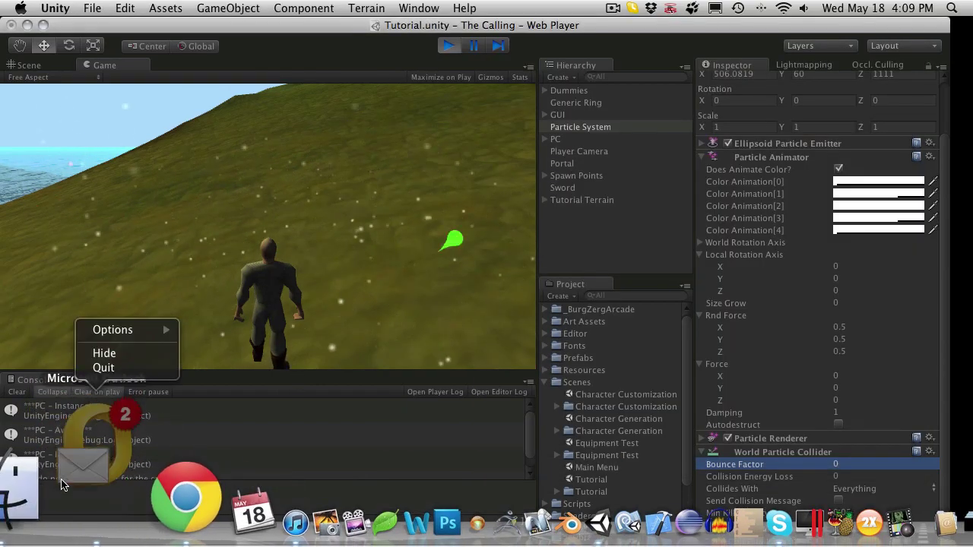
left_click(99, 368)
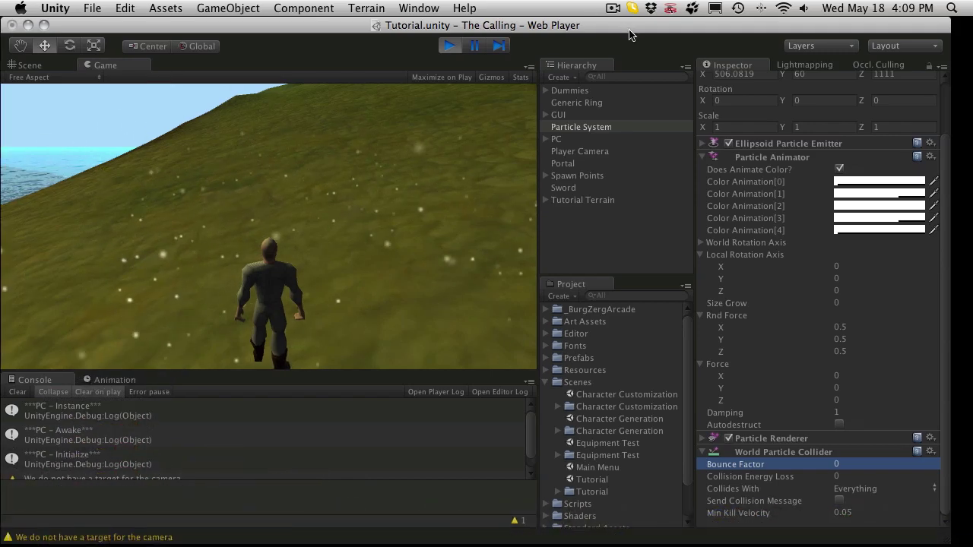
left_click(43, 26)
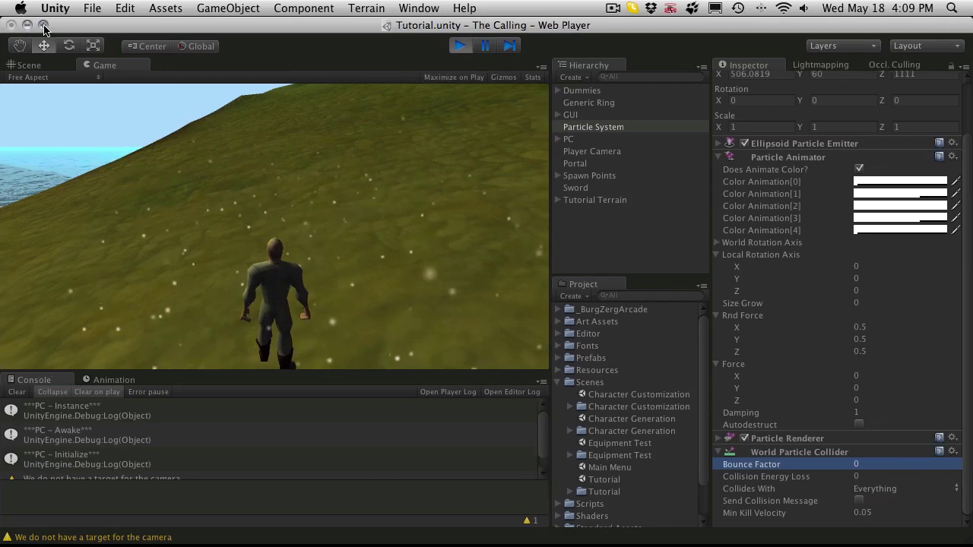